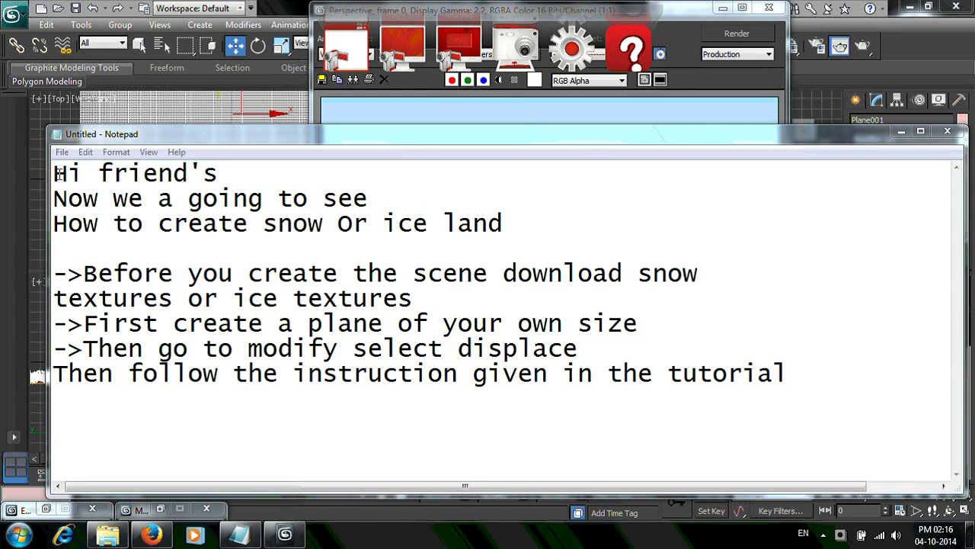
Step: Highlight the first three intro lines of the snow tutorial notes, 'Hi friend's' to 'How to create snow Or ice land'
drag(53, 173, 536, 229)
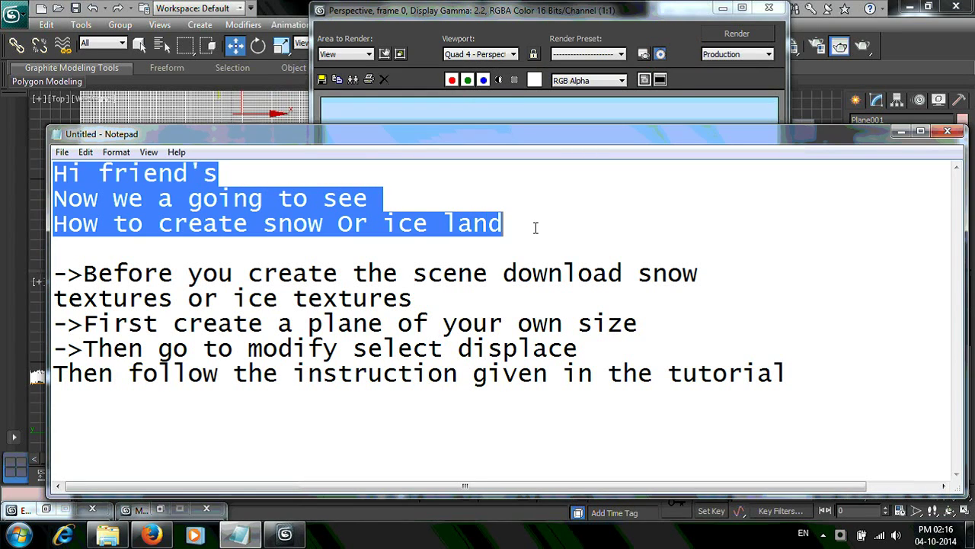
Step: Minimize the notes and close the rendered snow terrain frame window
click(901, 132)
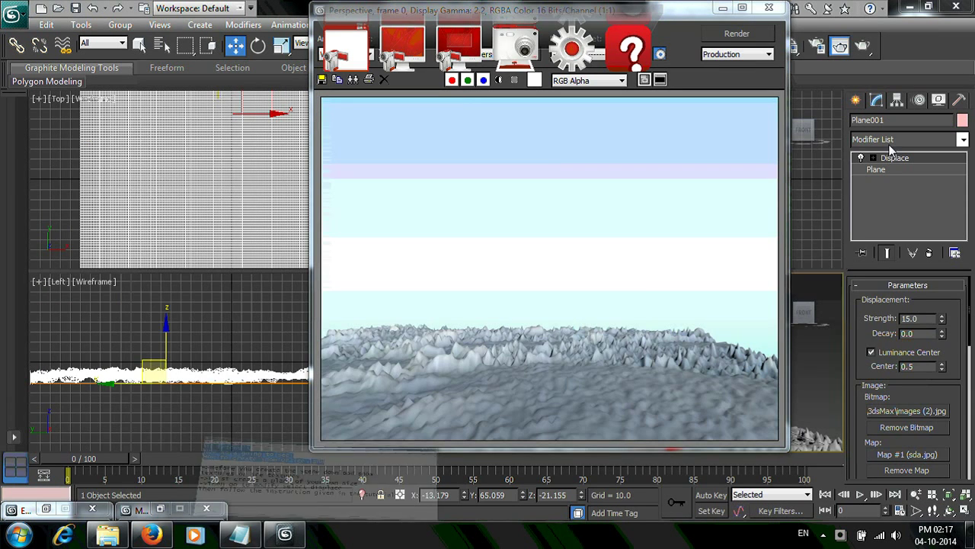
click(754, 105)
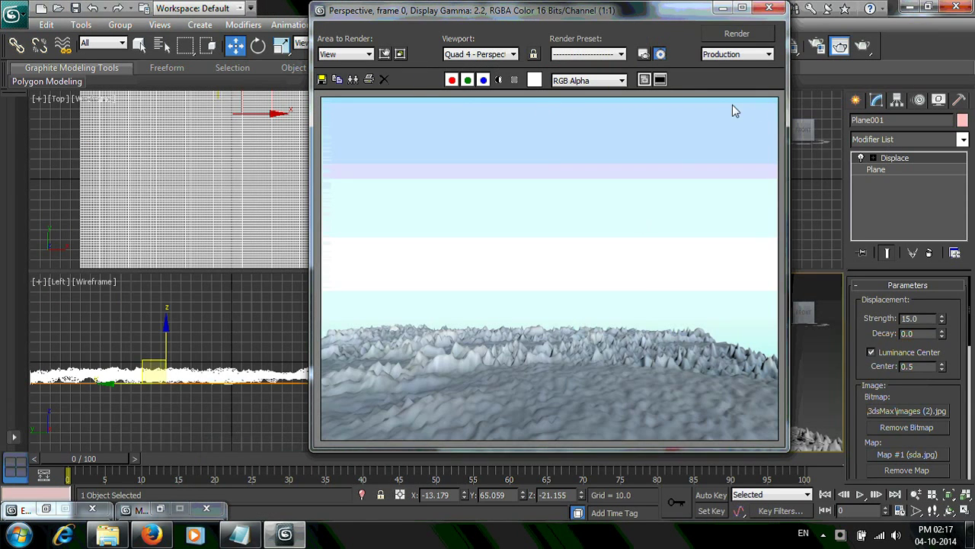
click(769, 8)
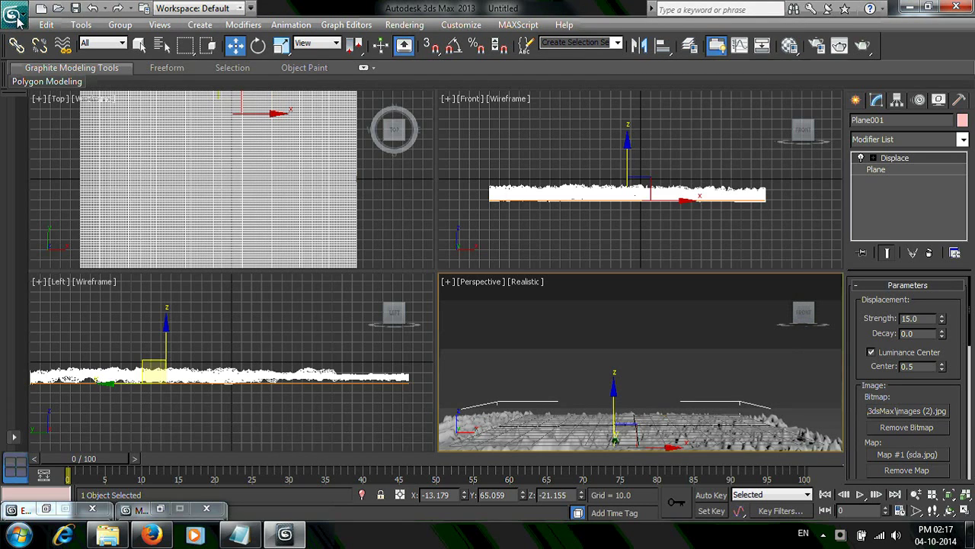
Step: Start a new scene, discarding the snow terrain unsaved, with Standard Primitives listed for creation
click(16, 16)
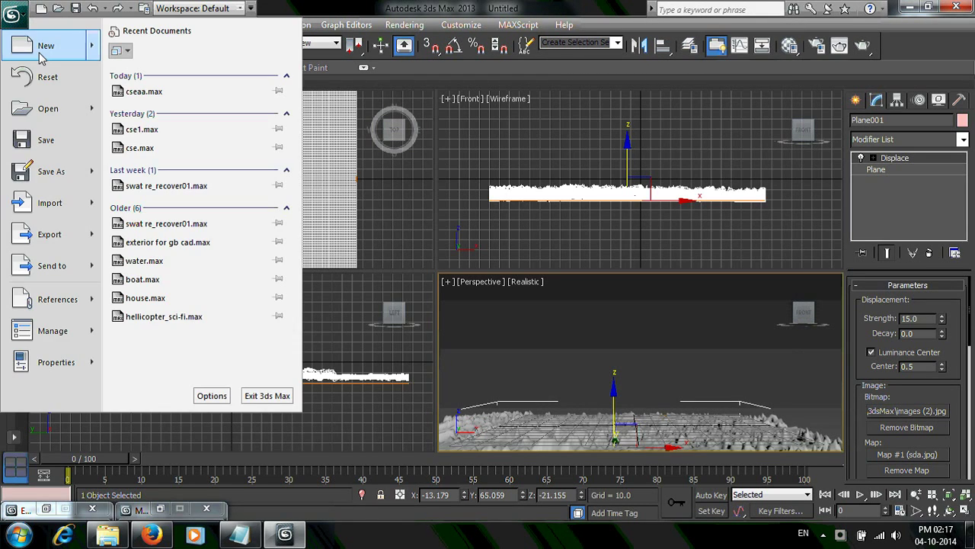
click(39, 59)
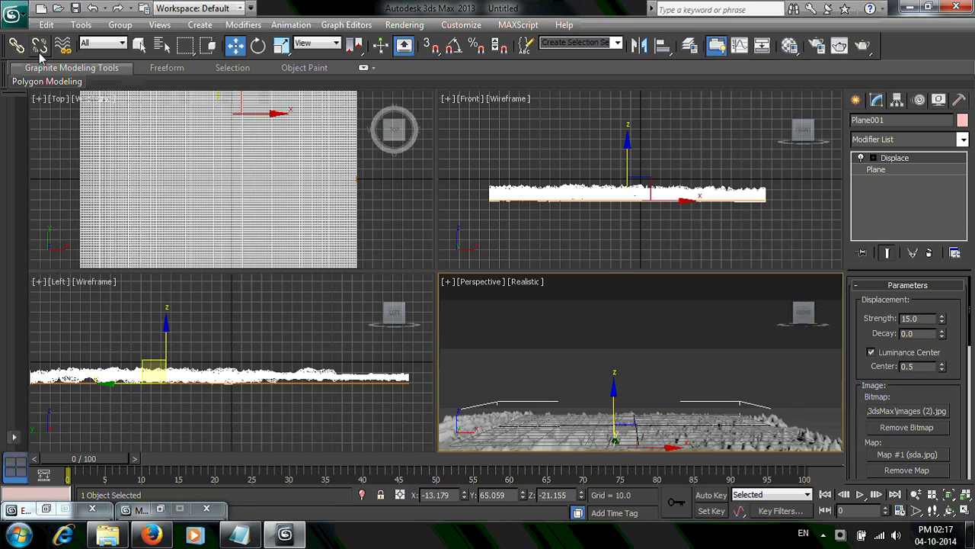
click(496, 315)
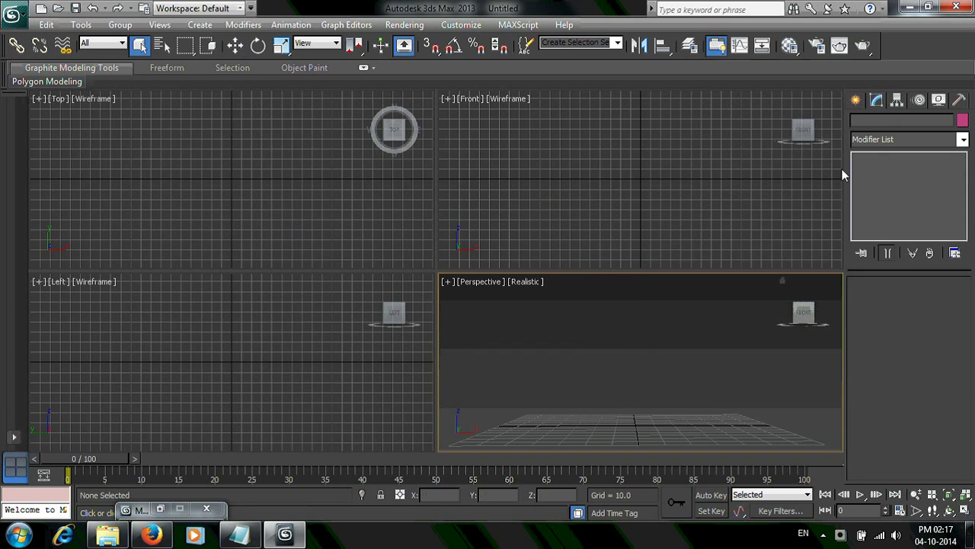
click(858, 101)
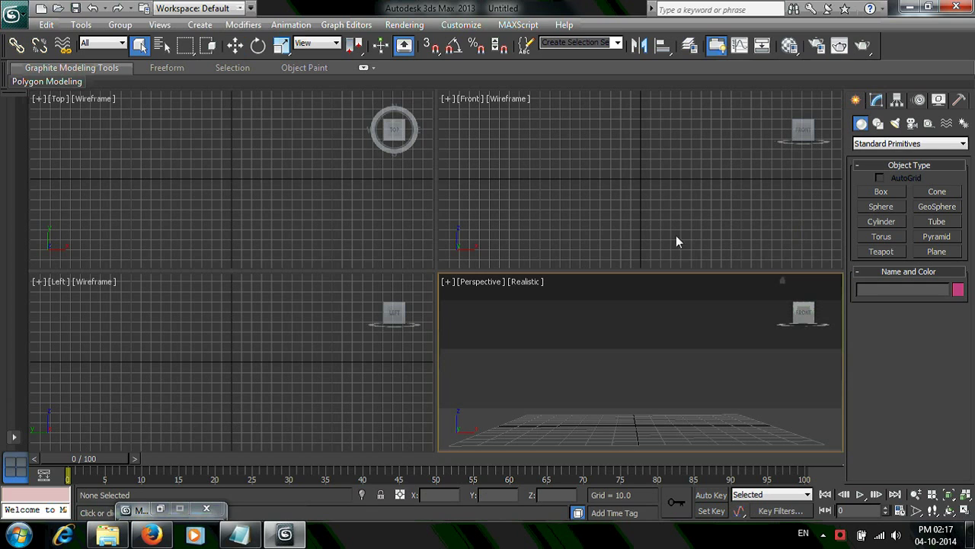
Step: Highlight the 'Before you create…' and 'First create a plane…' lines, then minimize the notes
click(239, 533)
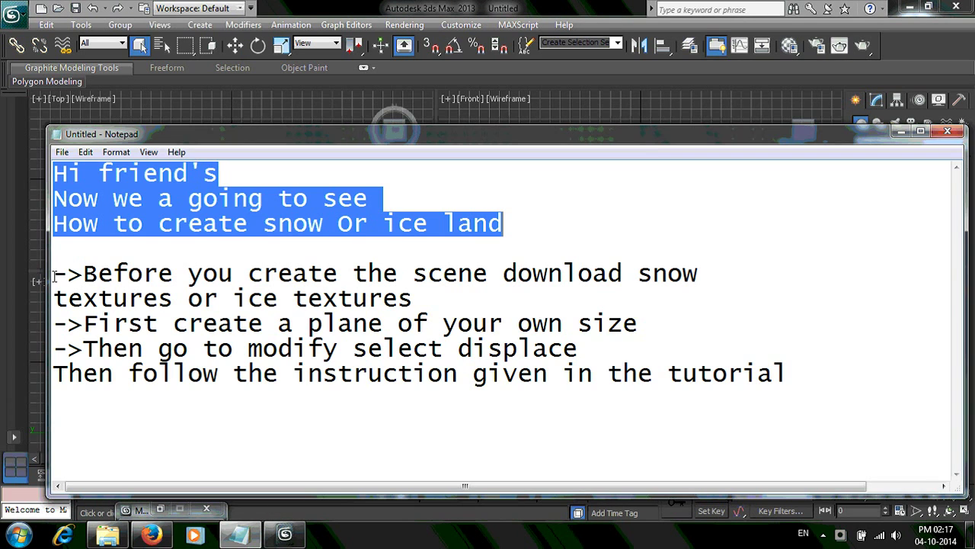
mouse_move(54, 273)
mouse_down()
mouse_move(463, 300)
mouse_move(633, 323)
mouse_up()
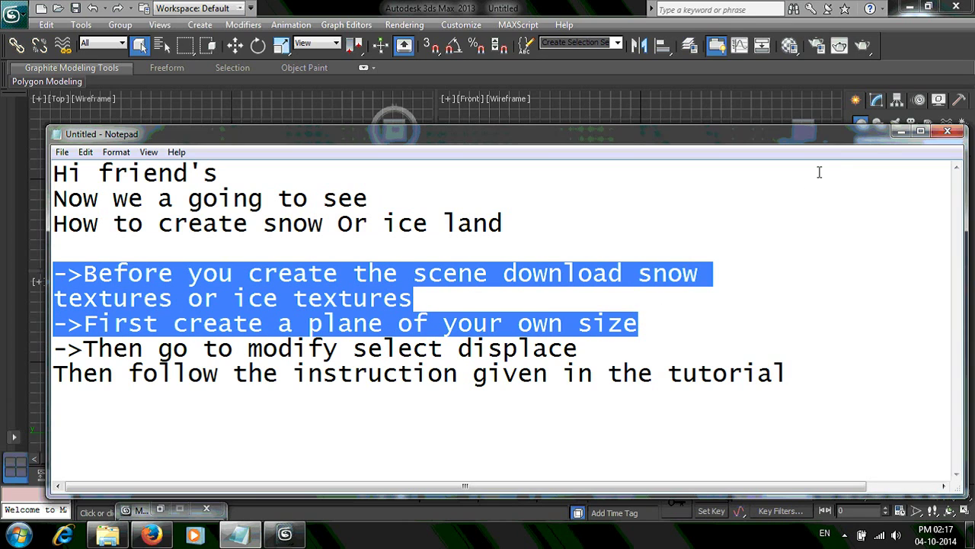
click(902, 132)
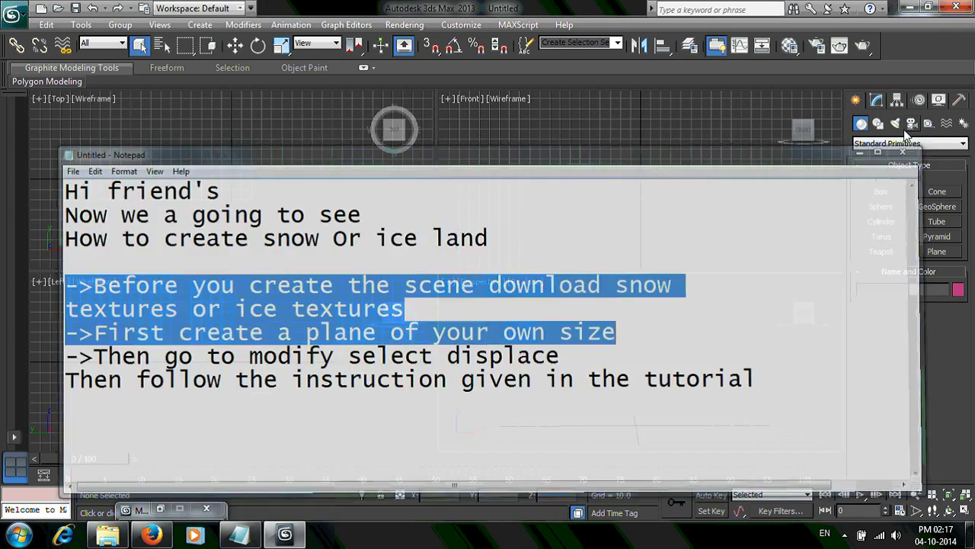
Step: Draw a 962.905 × 444.366 plane in Perspective, zoom extents, and shift it along X
click(938, 251)
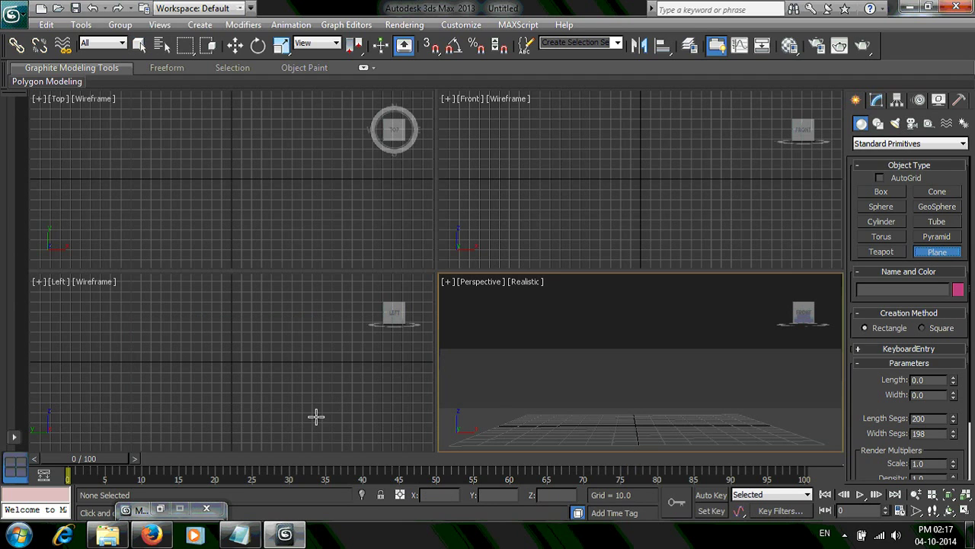
mouse_move(462, 388)
mouse_down()
mouse_move(841, 474)
mouse_move(966, 494)
mouse_move(972, 476)
mouse_up()
click(966, 493)
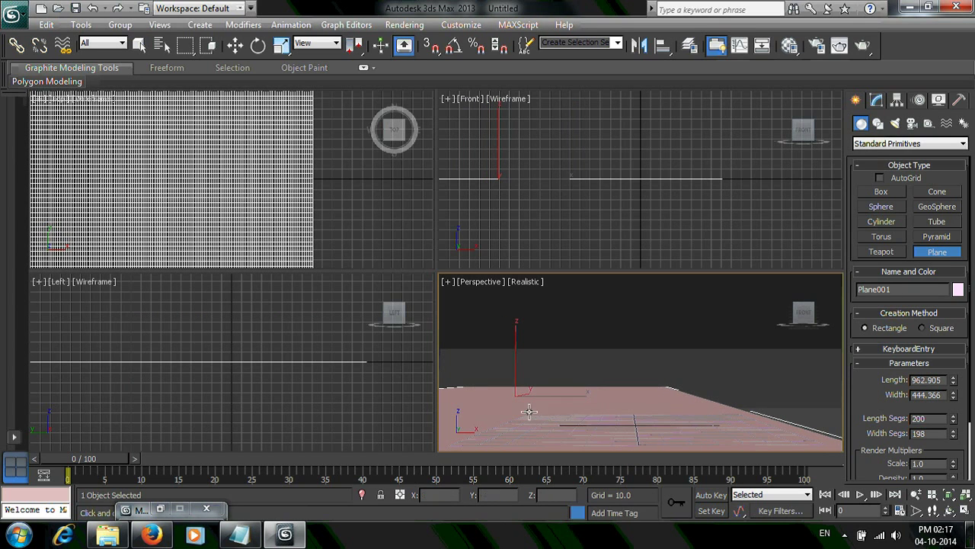
click(236, 47)
drag(580, 395, 735, 421)
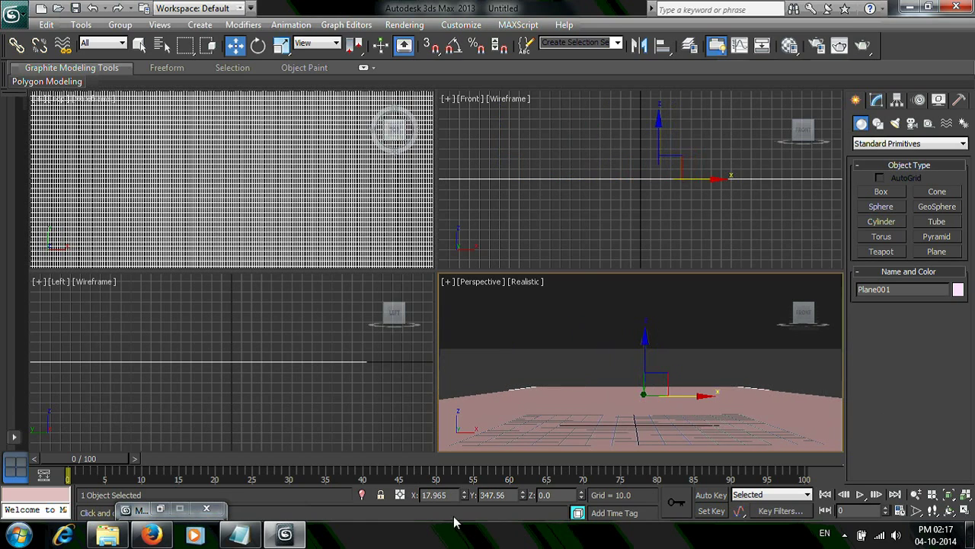
click(259, 532)
Step: Highlight the '->Then go to modify select displace' line, then minimize the notes
click(93, 395)
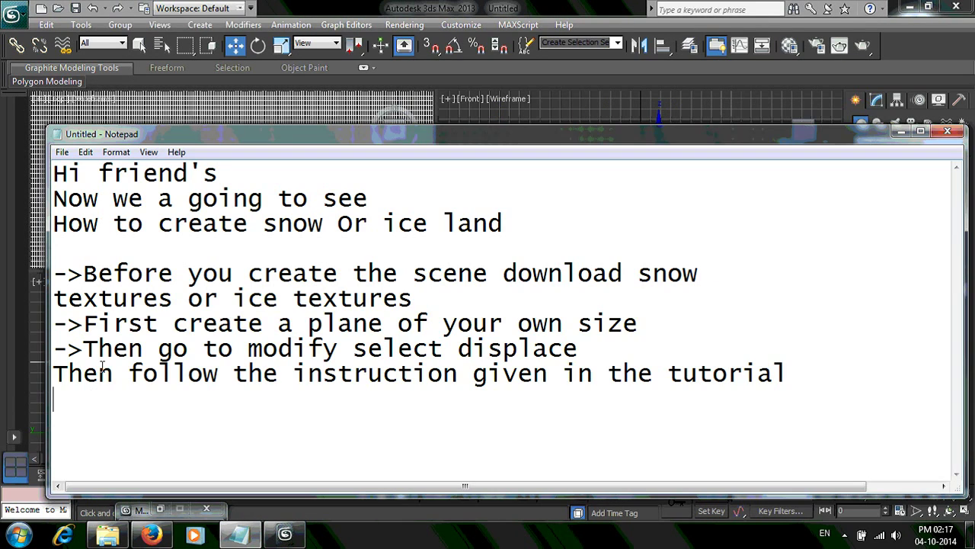
mouse_move(53, 348)
mouse_down()
mouse_move(505, 371)
mouse_move(666, 343)
mouse_up()
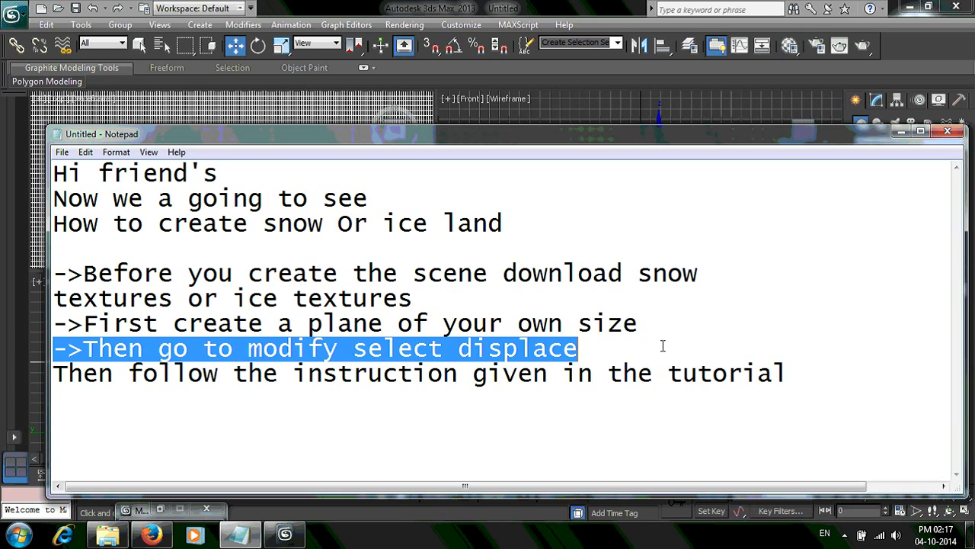
click(900, 131)
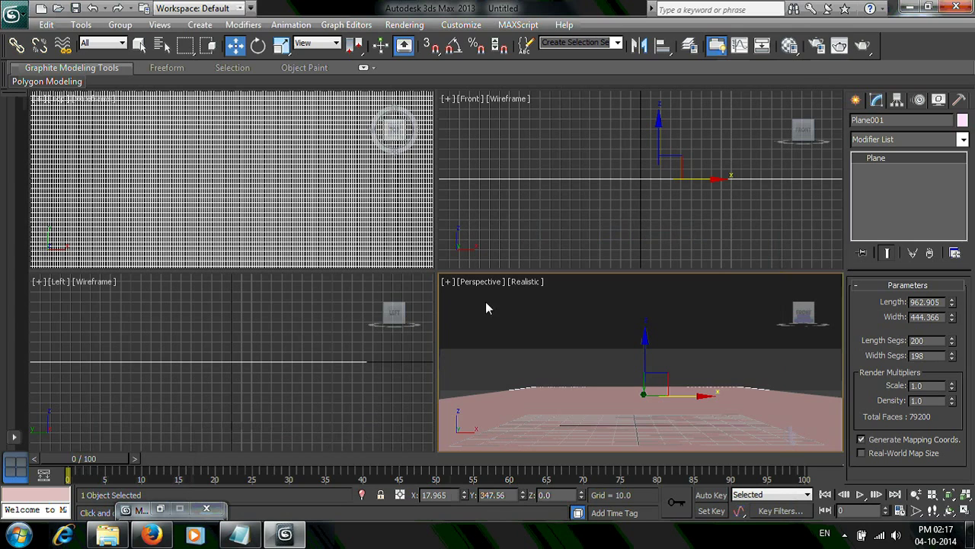
Step: Add a Displace modifier to Plane001 and enter 1 as its Strength
click(889, 137)
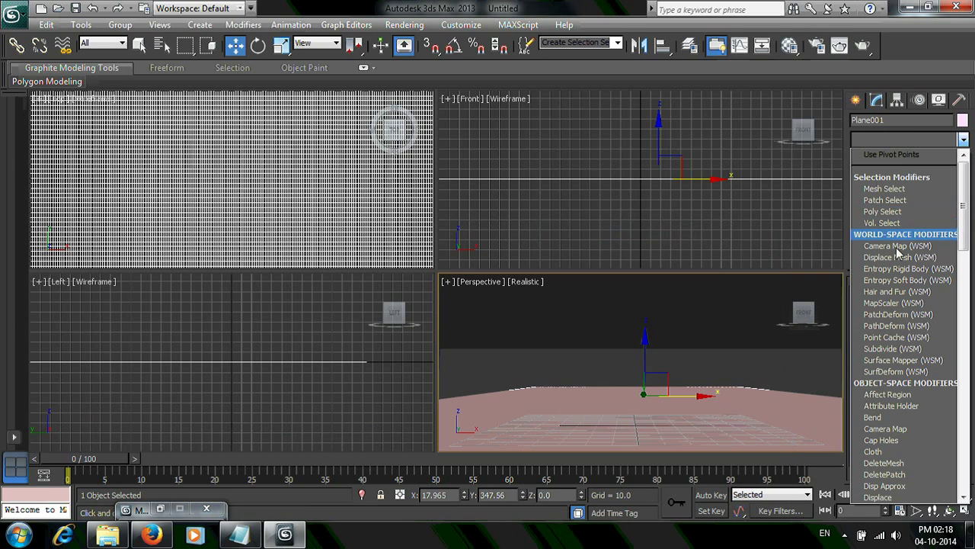
scroll(896, 282, down, 9)
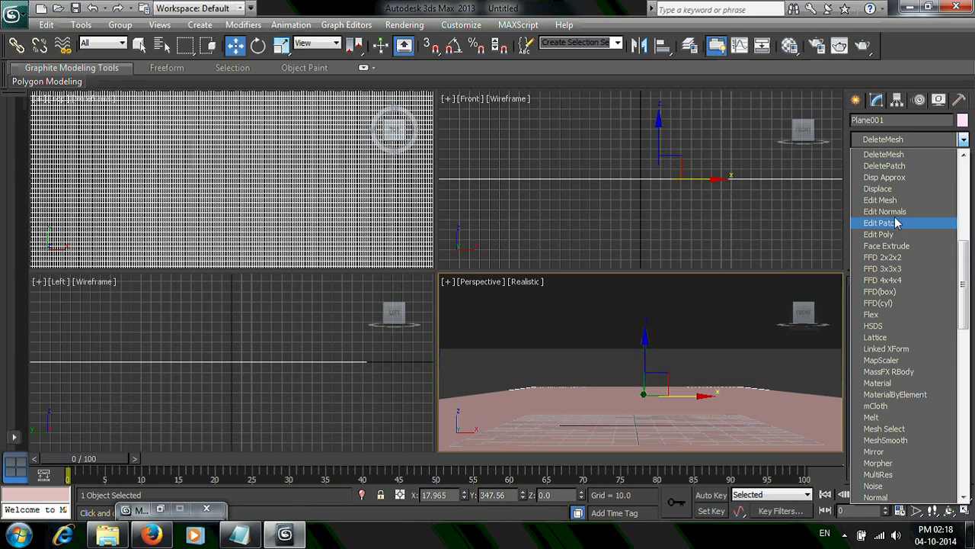
click(896, 187)
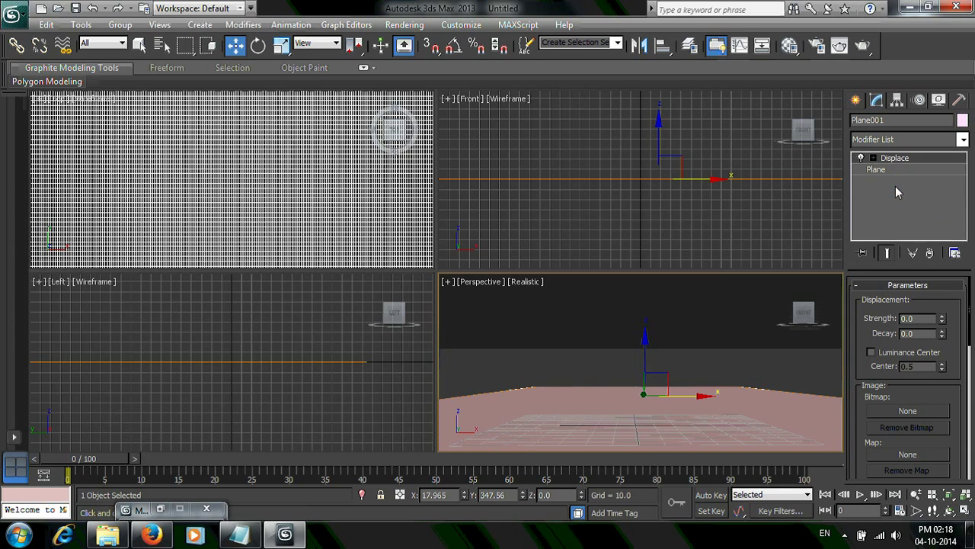
click(921, 318)
text(1)
Step: Turn on Luminance Center and browse for a displacement bitmap in the sceneassets folder
click(891, 351)
click(897, 411)
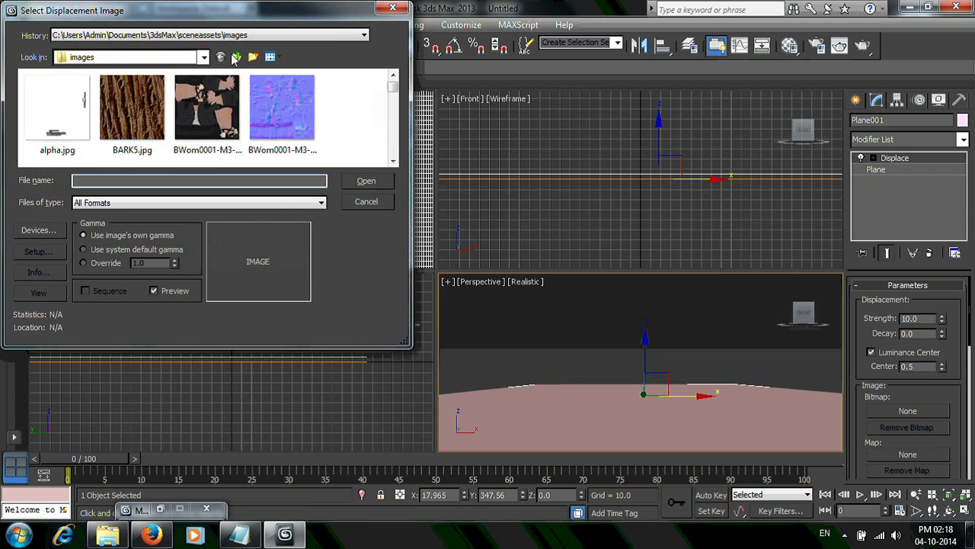
click(236, 58)
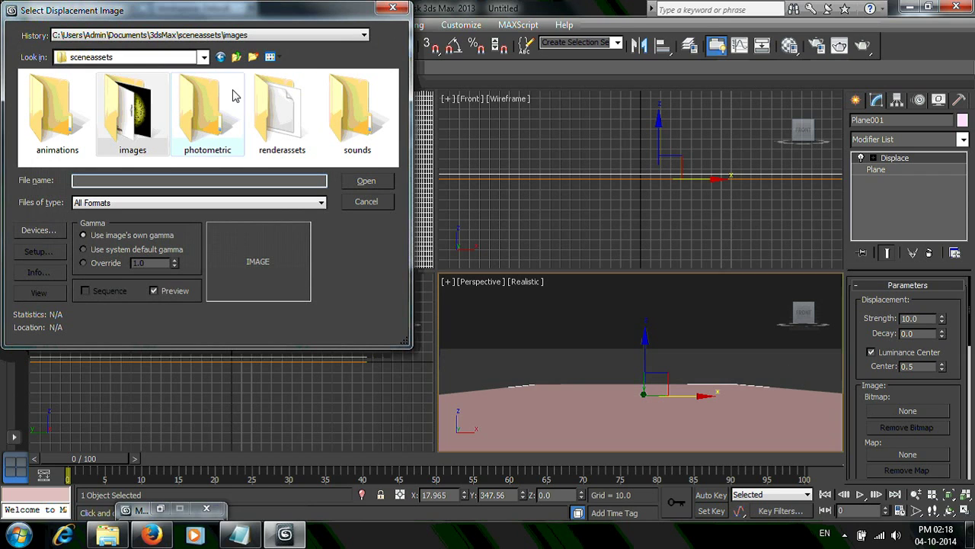
Step: Add the note line 'select the image form where you download it', then minimize Notepad
click(254, 515)
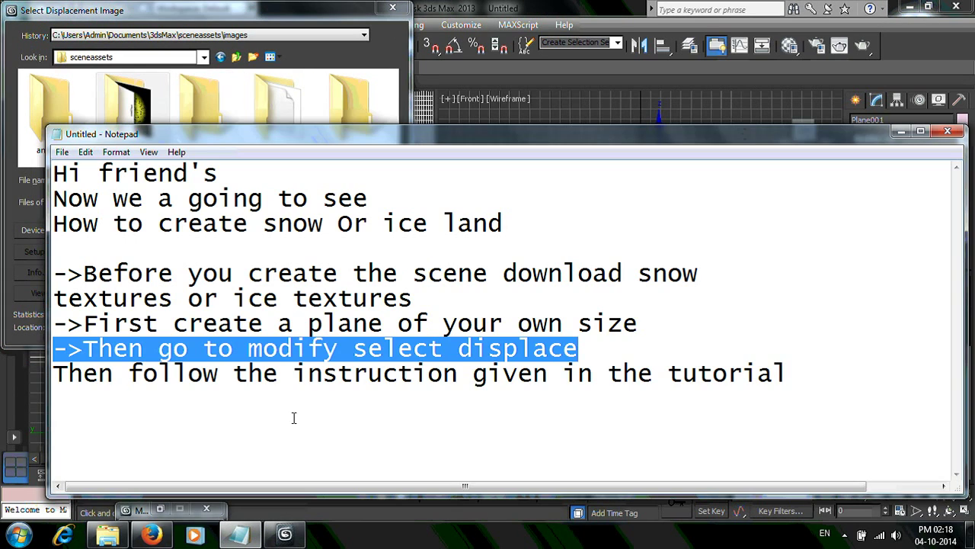
click(801, 349)
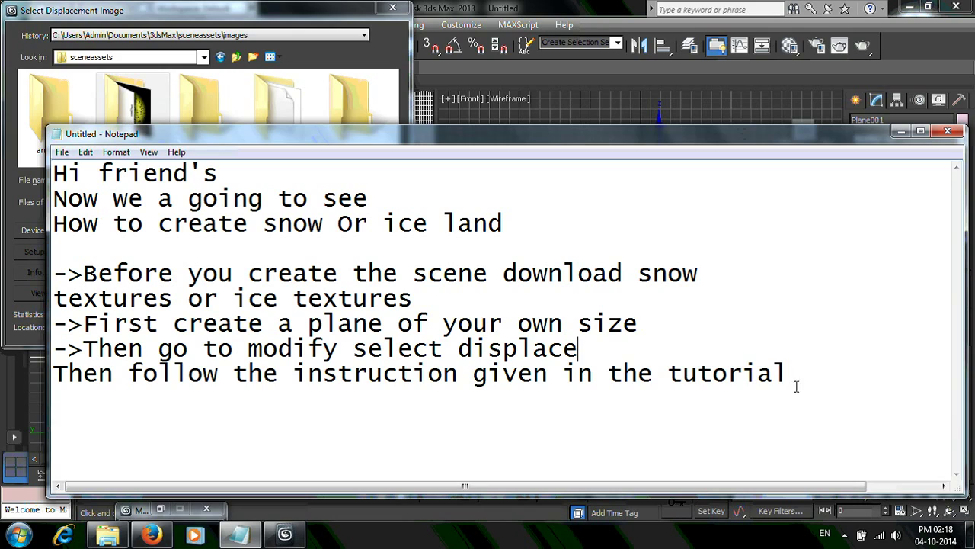
key(Return)
text(se)
text(lect the )
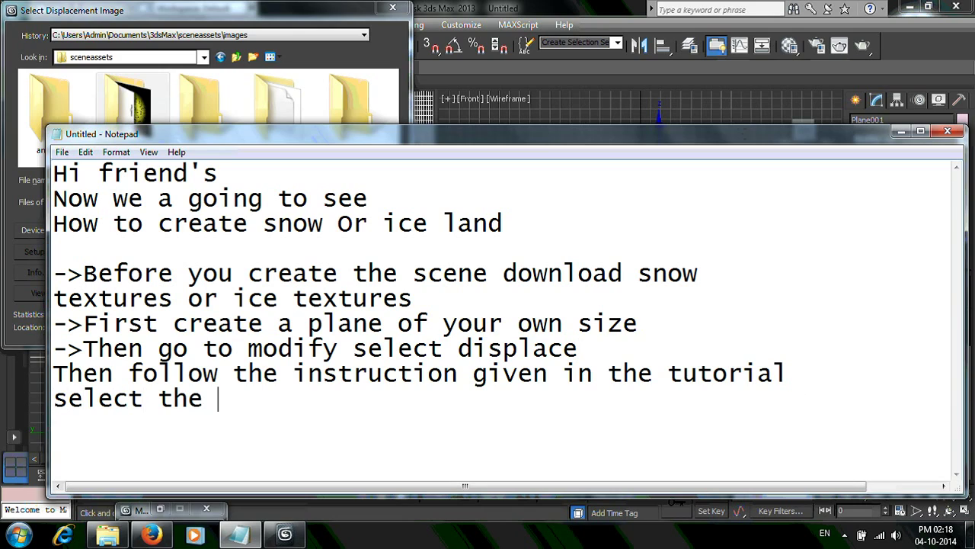
text(image )
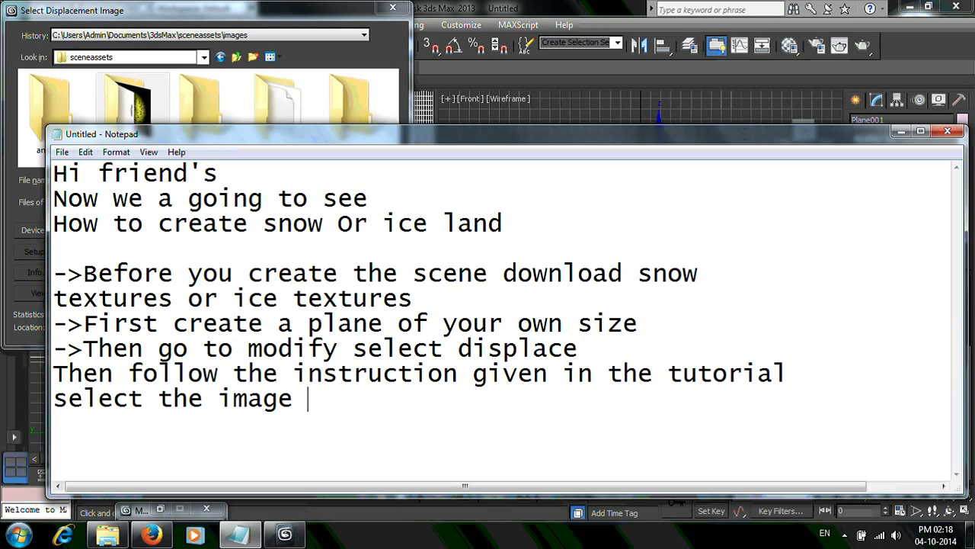
text(form )
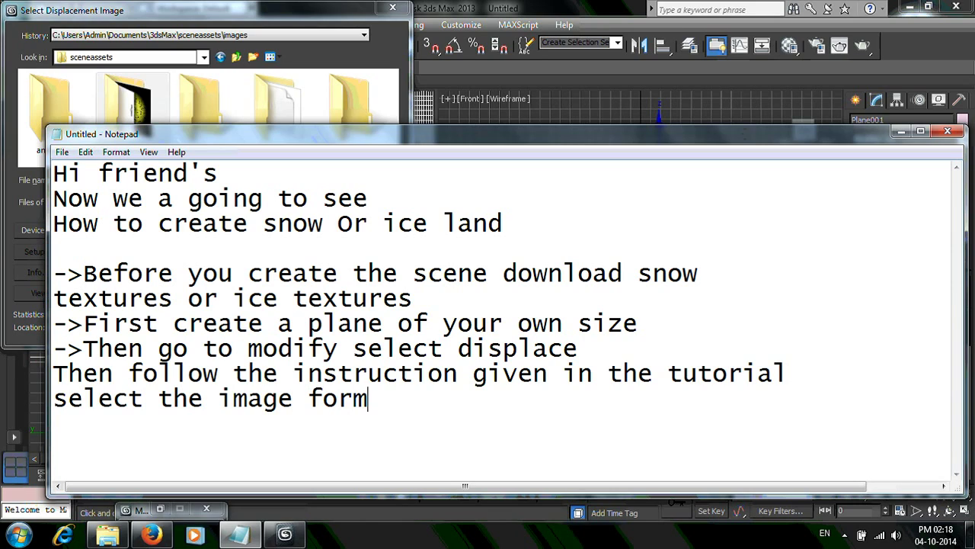
text(wher)
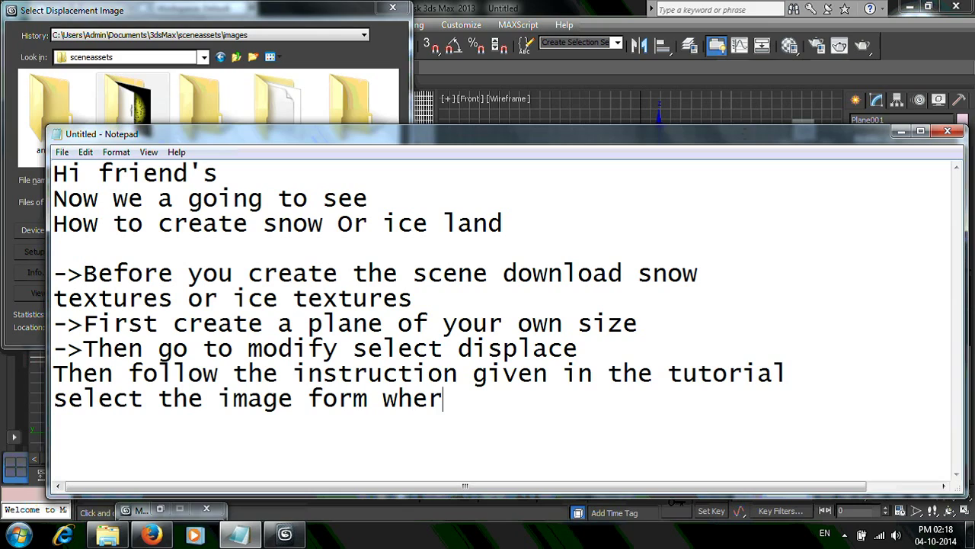
text(e you)
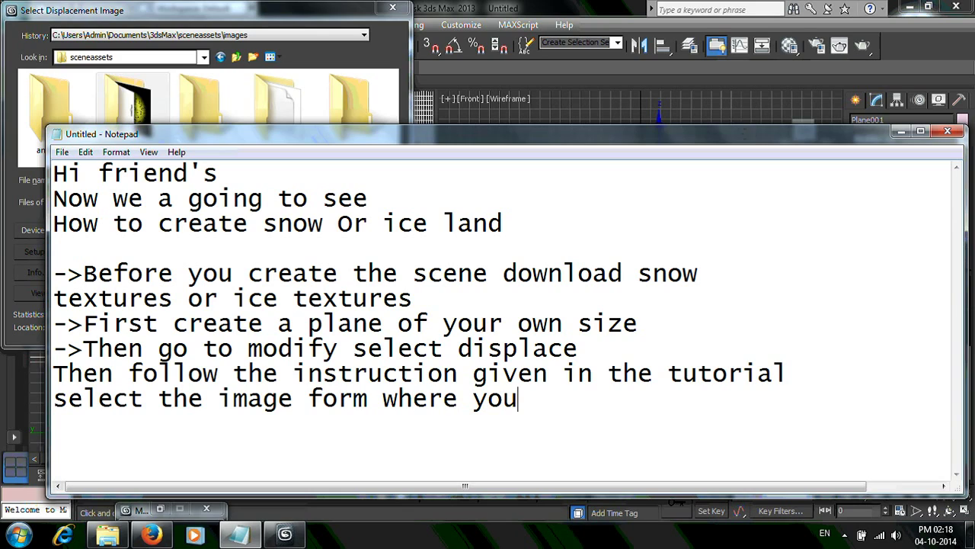
text( don)
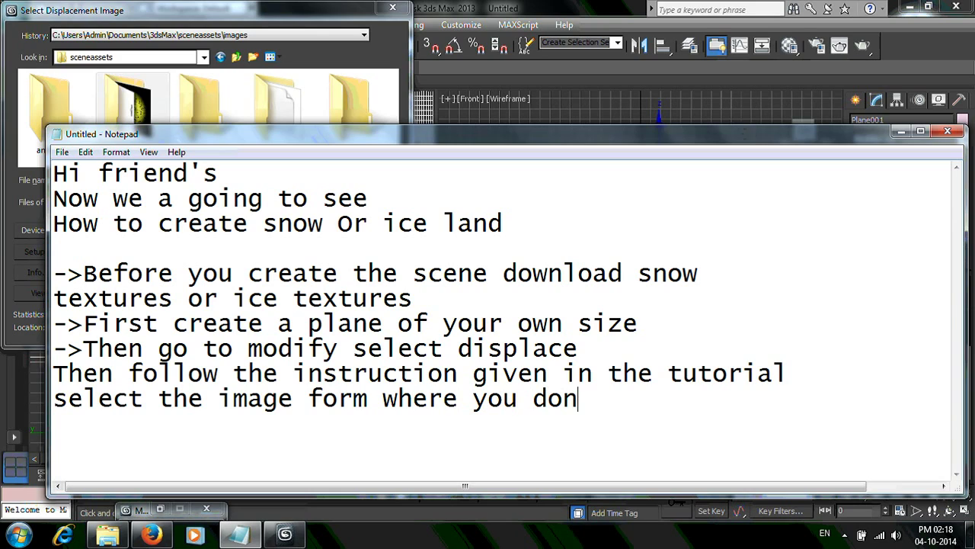
key(BackSpace)
text(wnlo)
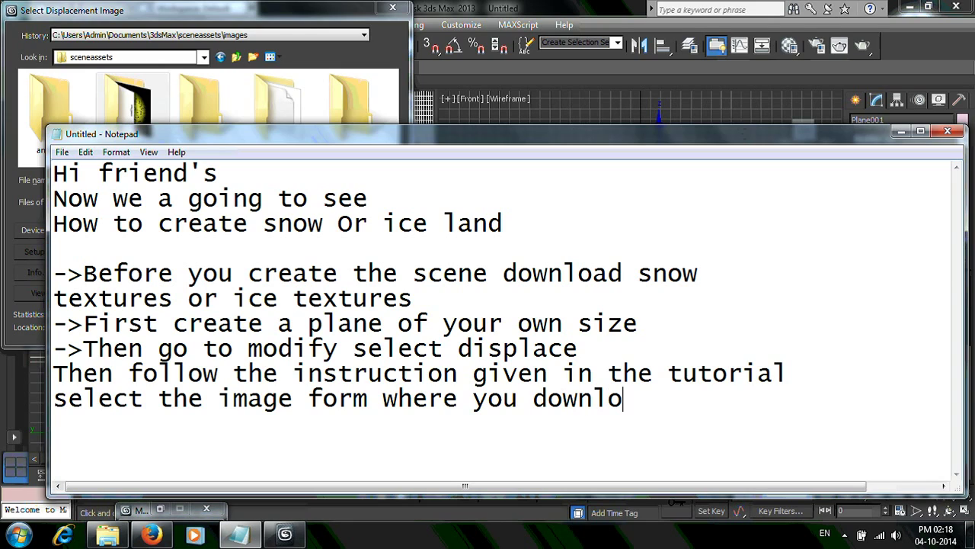
text(ad )
text(it)
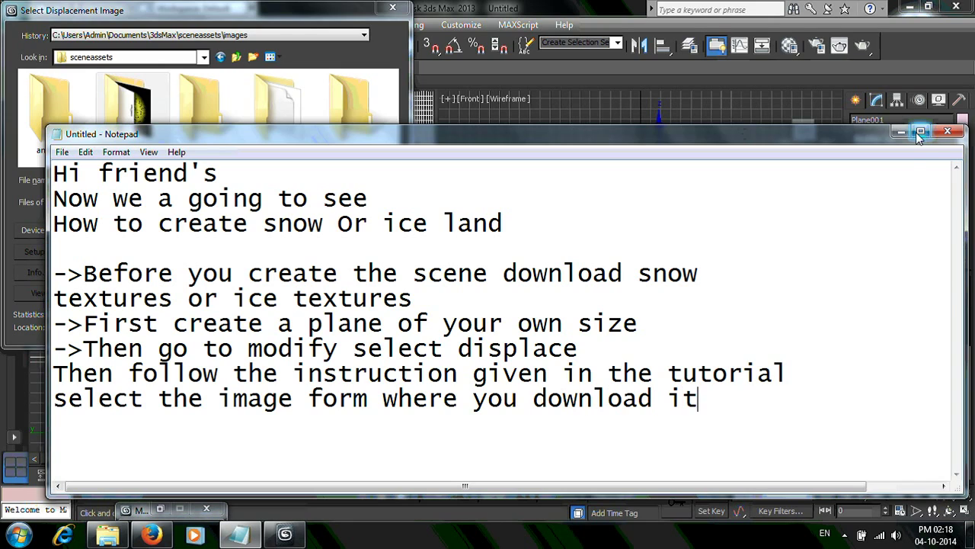
click(902, 131)
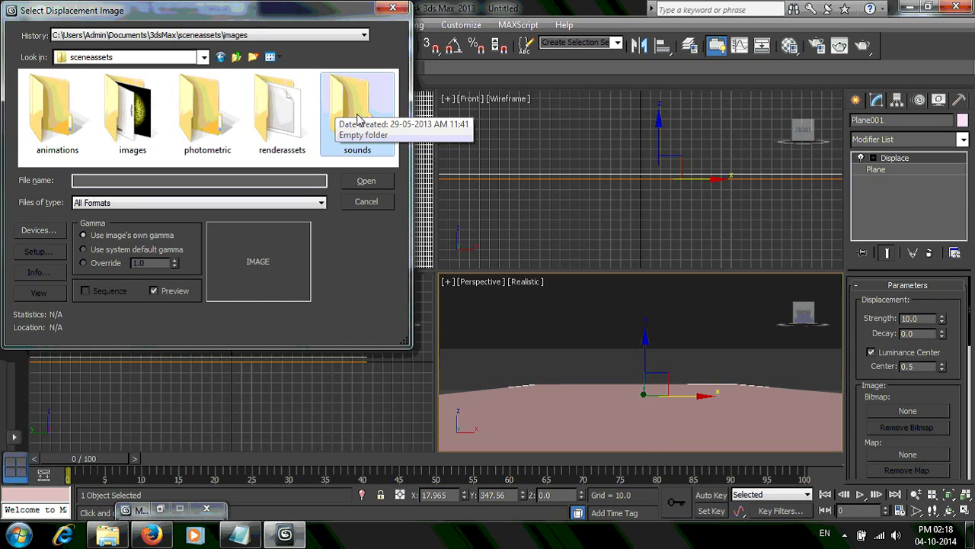
Step: Load images (2).jpg from the 3dsMax folder as the Displace bitmap, then open the map list
click(379, 201)
click(892, 410)
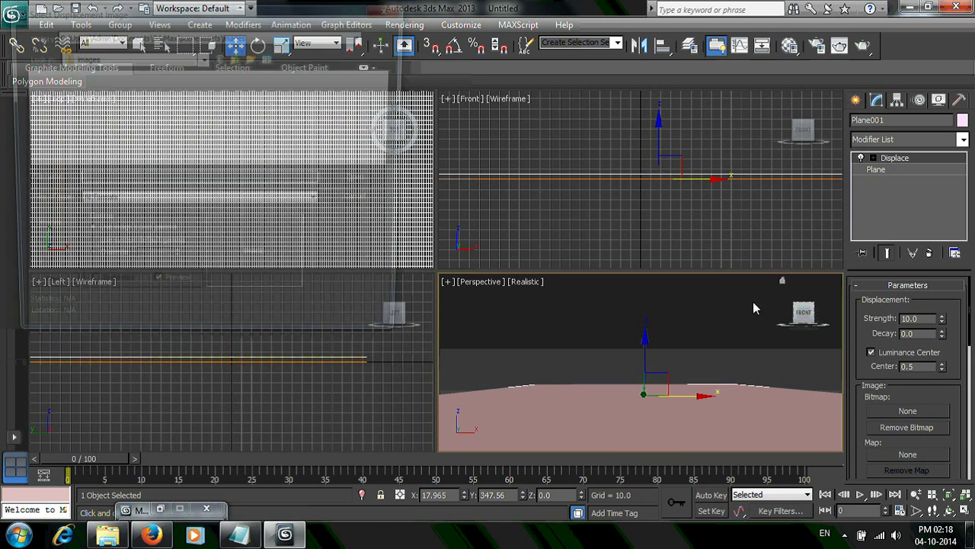
click(237, 57)
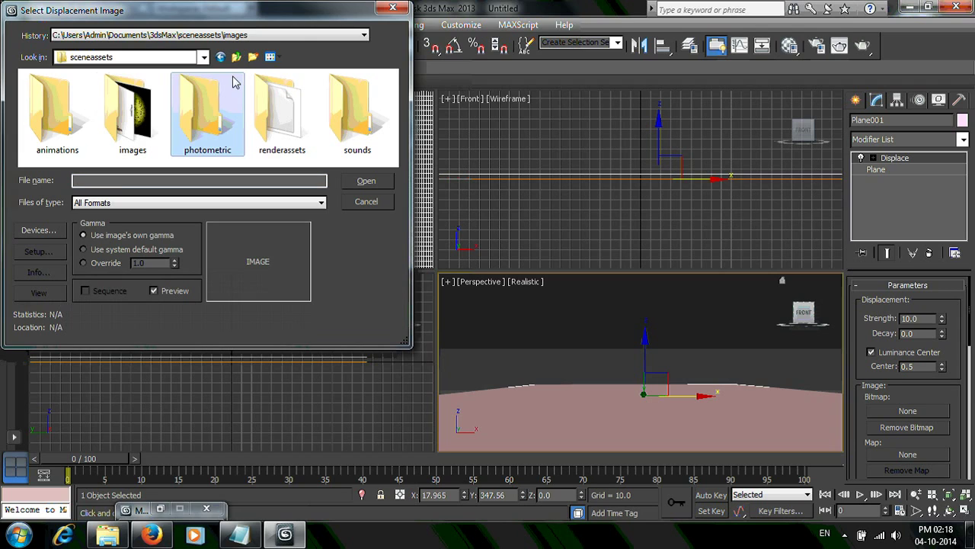
click(237, 57)
scroll(275, 130, down, 1)
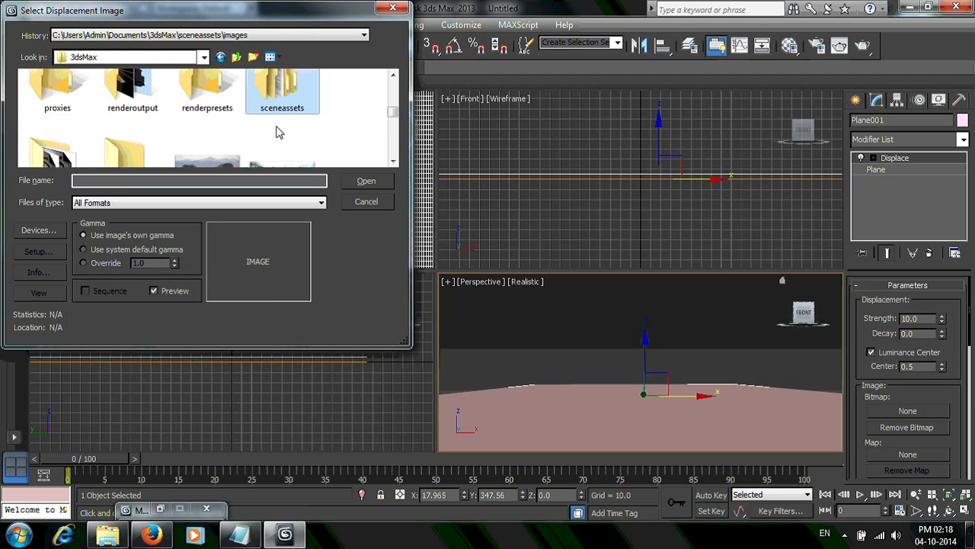
scroll(276, 131, down, 2)
scroll(276, 132, down, 2)
click(284, 114)
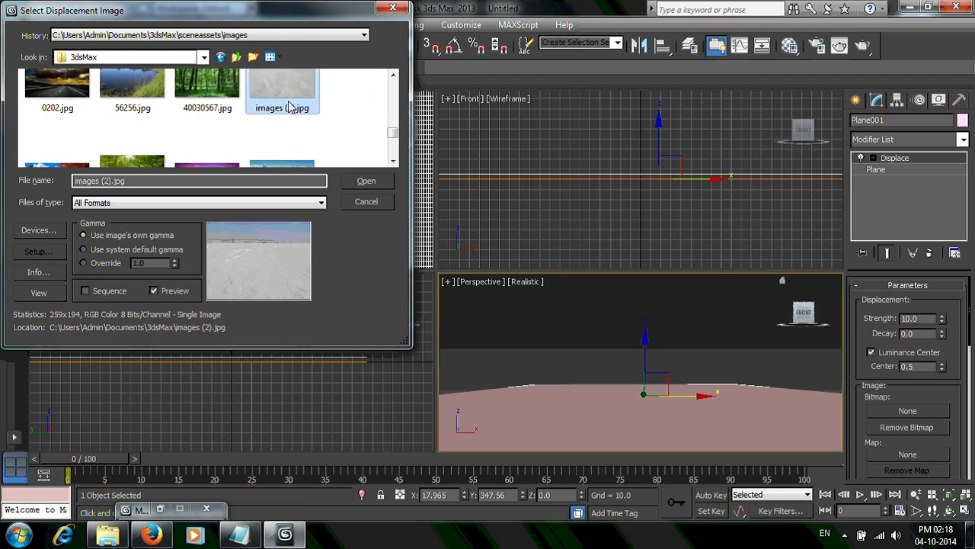
click(364, 183)
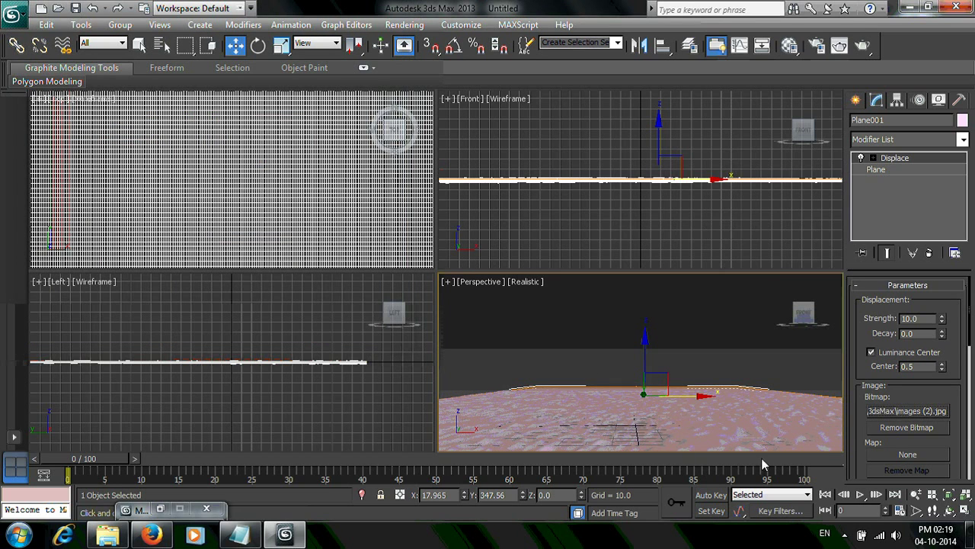
click(880, 454)
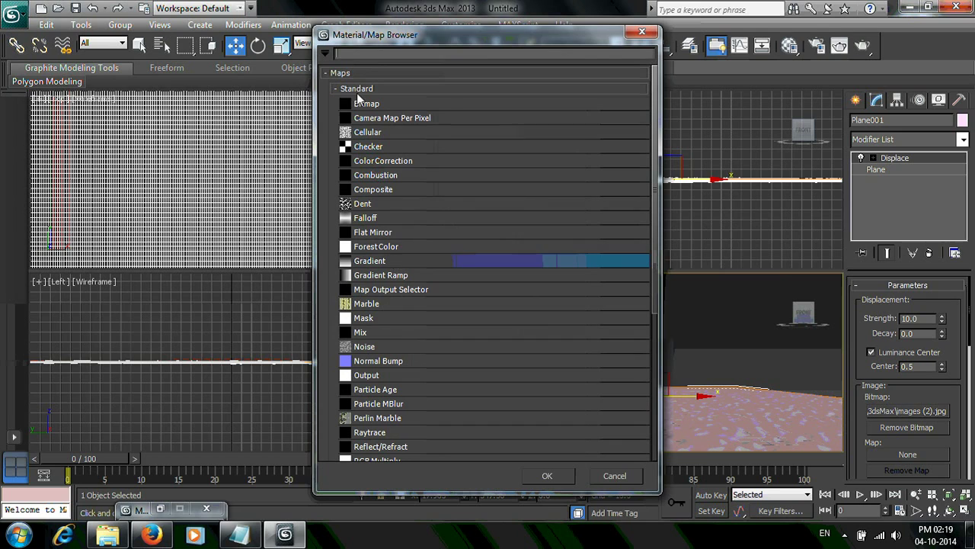
Step: Load sda.jpg as a Bitmap for the Displace modifier's displacement map
double_click(366, 105)
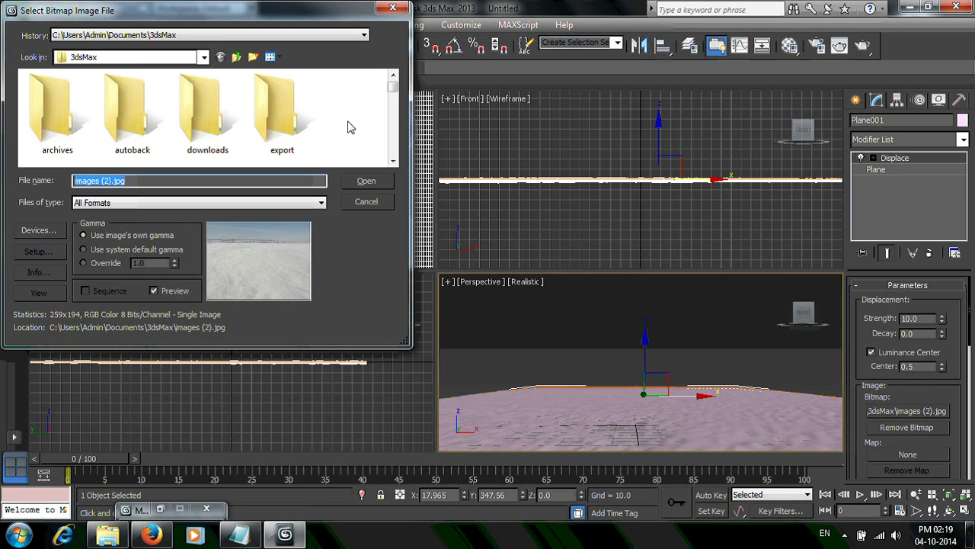
scroll(232, 122, down, 1)
scroll(233, 122, down, 2)
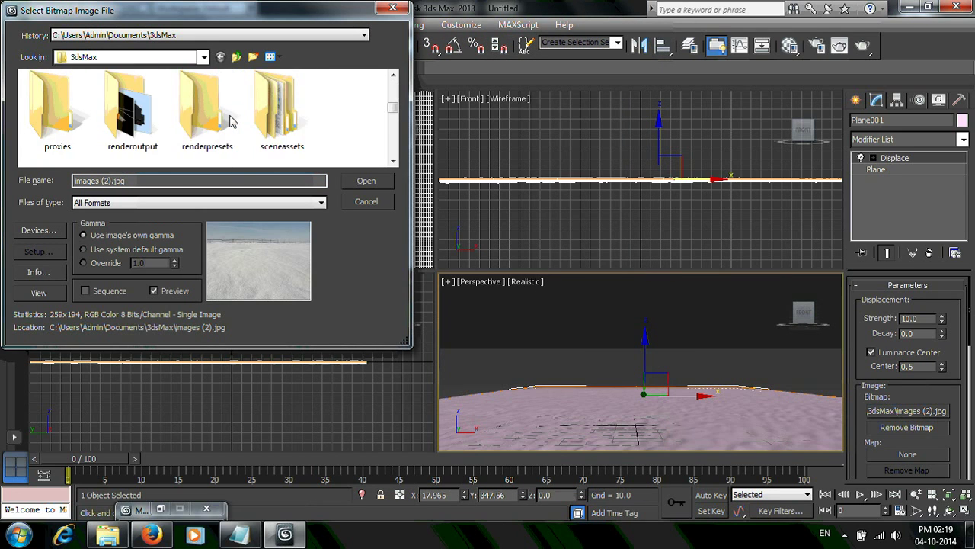
scroll(232, 122, down, 2)
scroll(233, 122, down, 2)
scroll(232, 121, down, 1)
scroll(232, 122, down, 2)
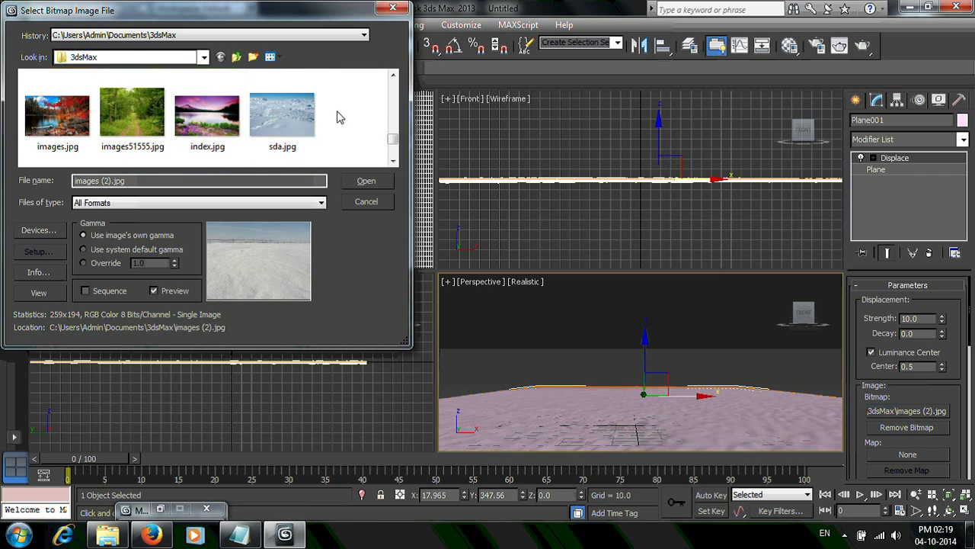
click(312, 121)
click(387, 182)
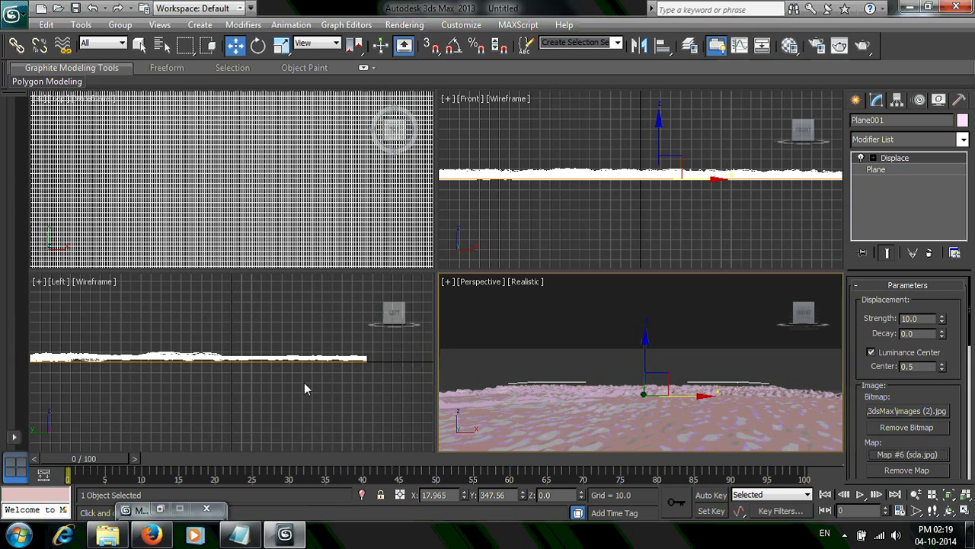
Step: In the unused third material slot, set the Bump amount to 40 in Maps
click(160, 508)
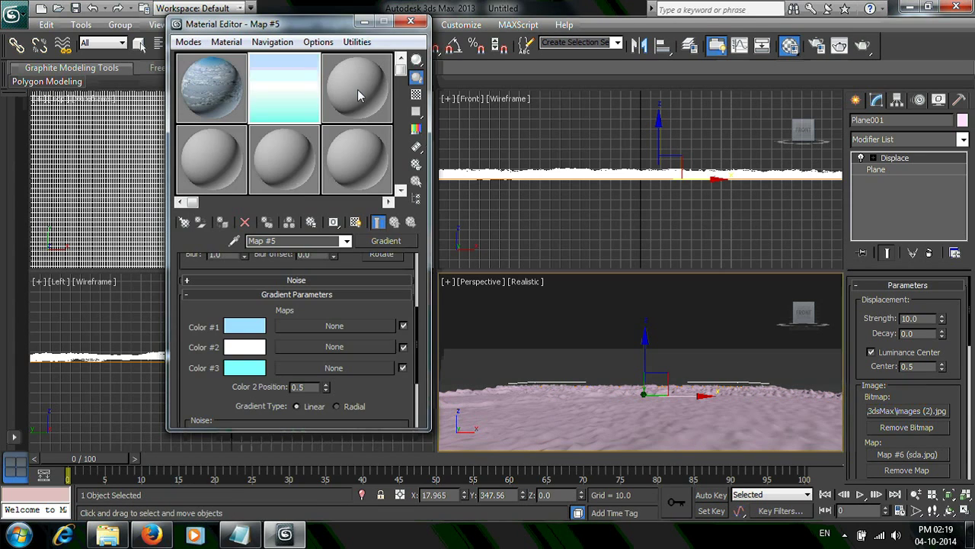
click(357, 89)
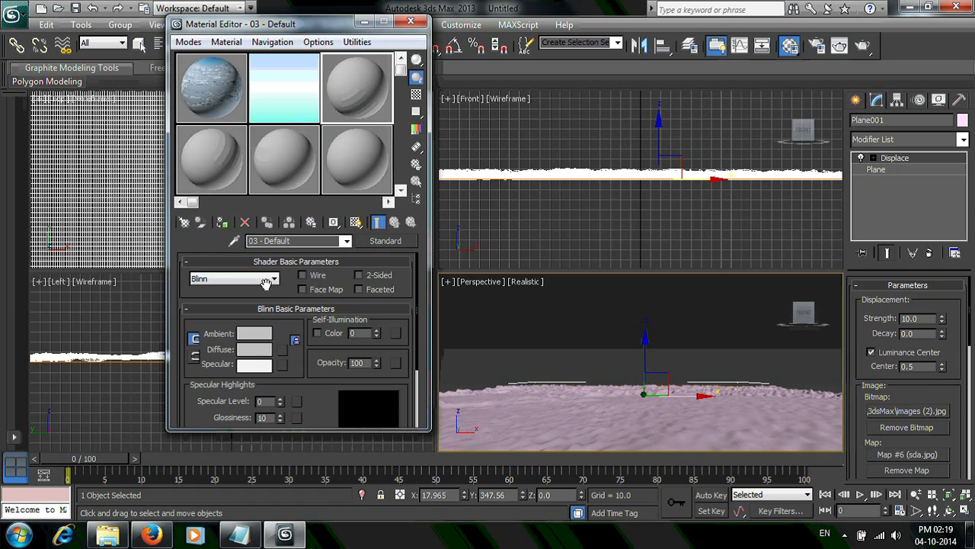
click(268, 263)
click(286, 276)
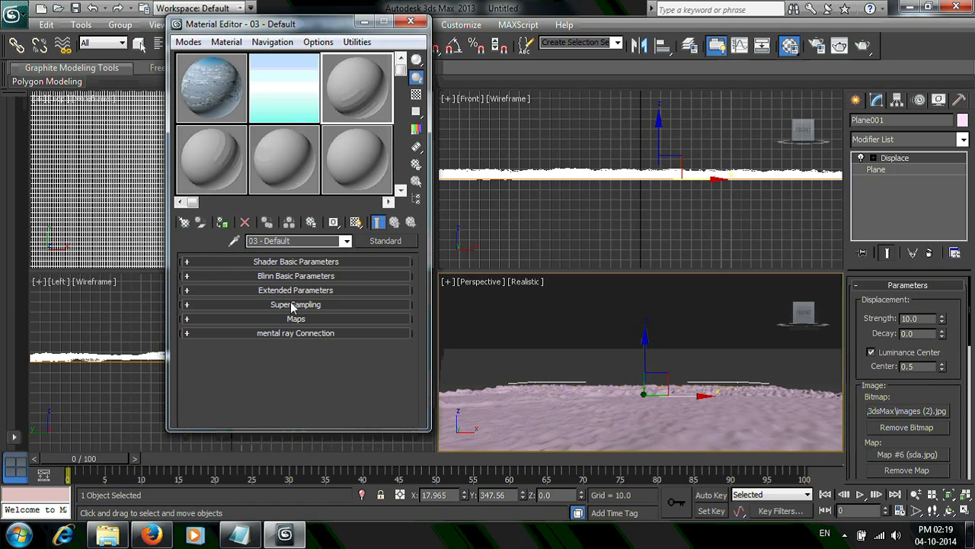
click(297, 319)
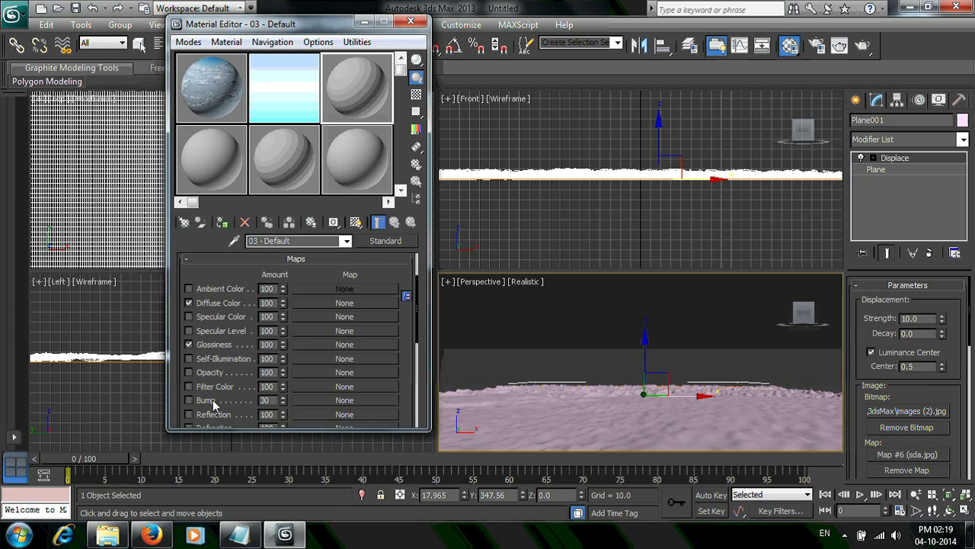
drag(266, 400, 259, 400)
text(40)
Step: Assign sda.jpg as the Diffuse Color bitmap and return to the 03 - Default material
click(338, 302)
double_click(392, 103)
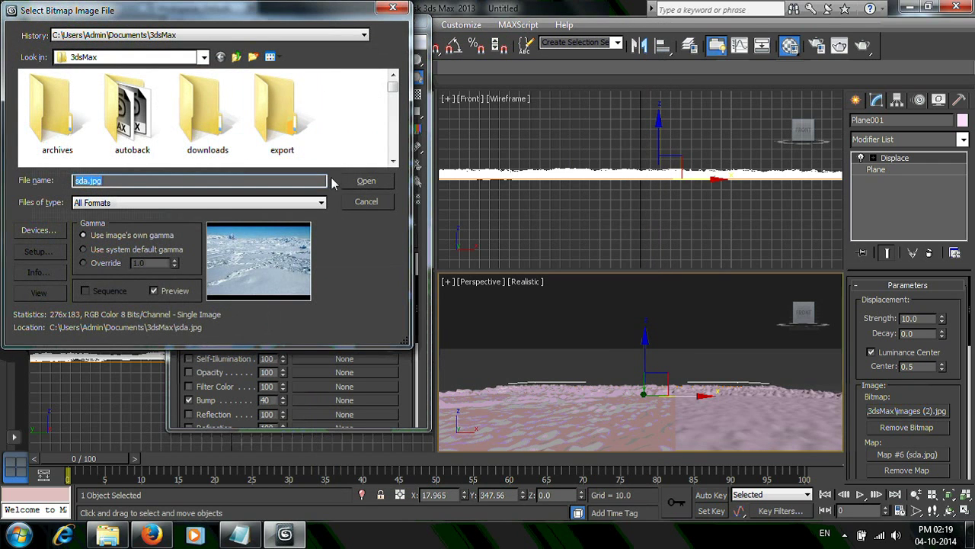
click(377, 178)
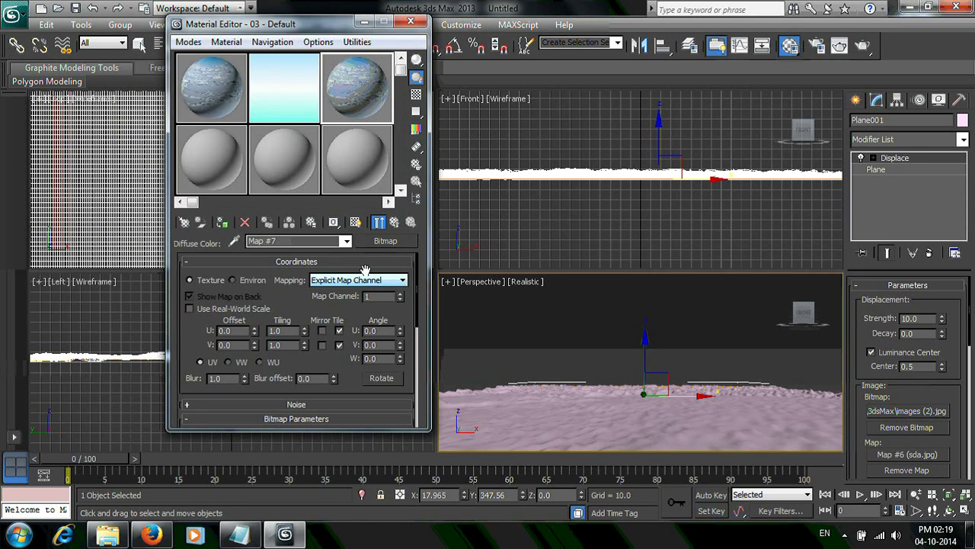
click(345, 241)
click(339, 251)
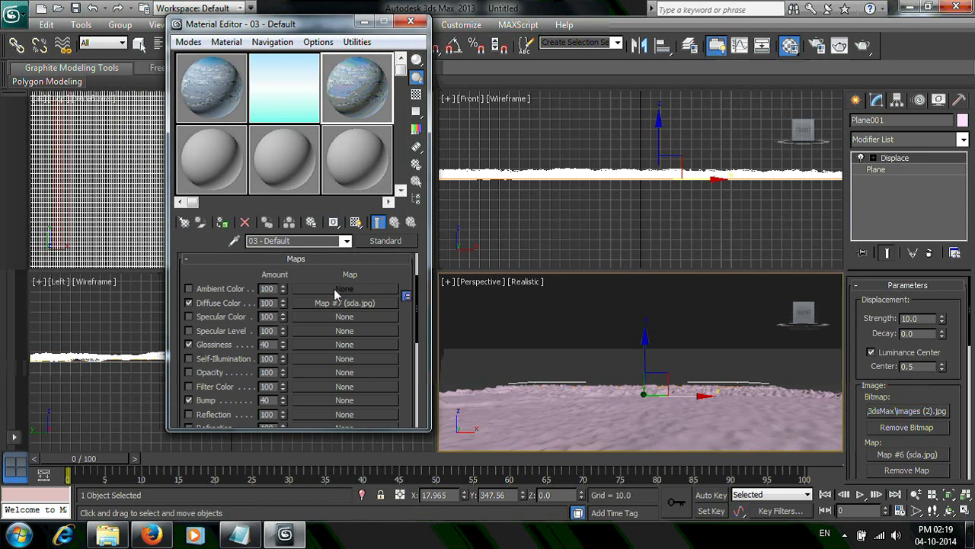
Step: Load images (2).jpg as the Bitmap map for Glossiness
click(344, 344)
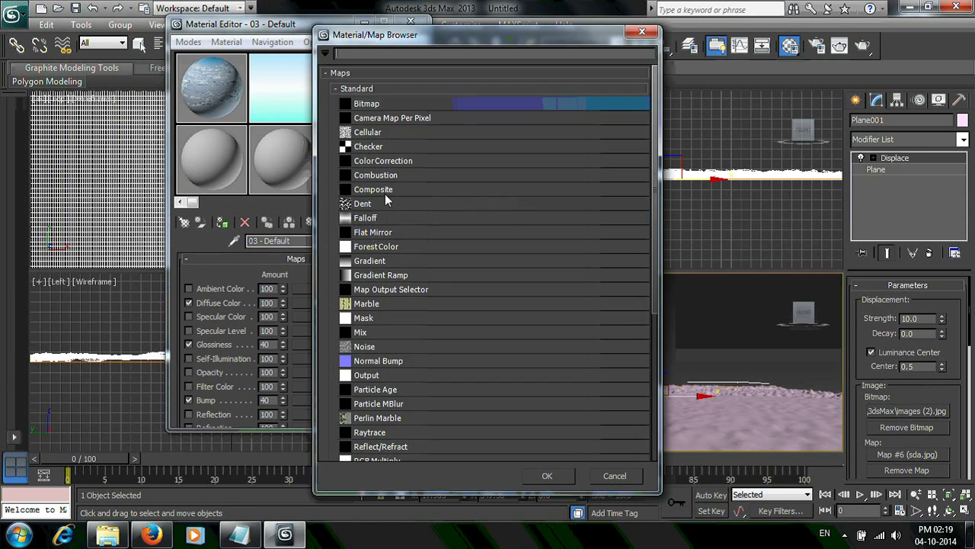
double_click(391, 104)
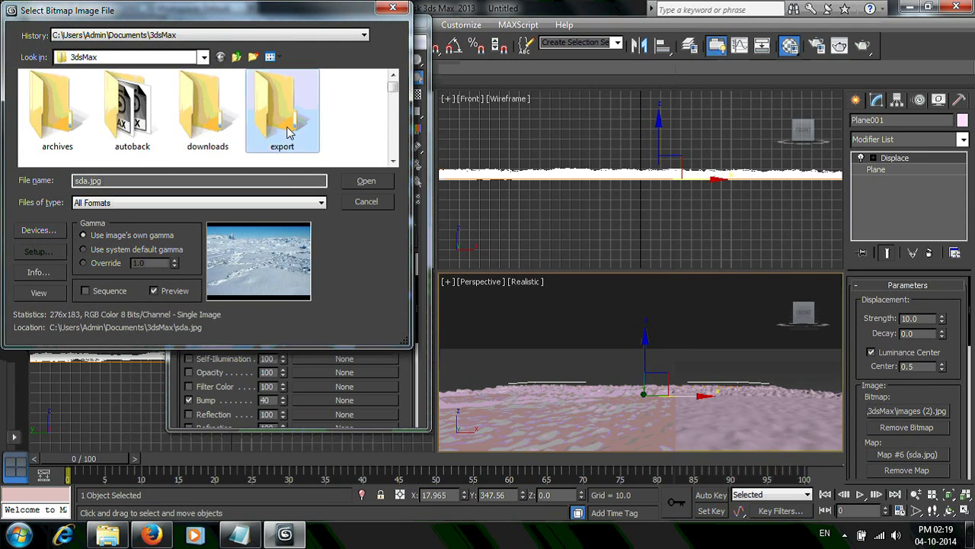
scroll(287, 129, down, 2)
scroll(288, 131, down, 2)
scroll(289, 136, down, 2)
click(288, 135)
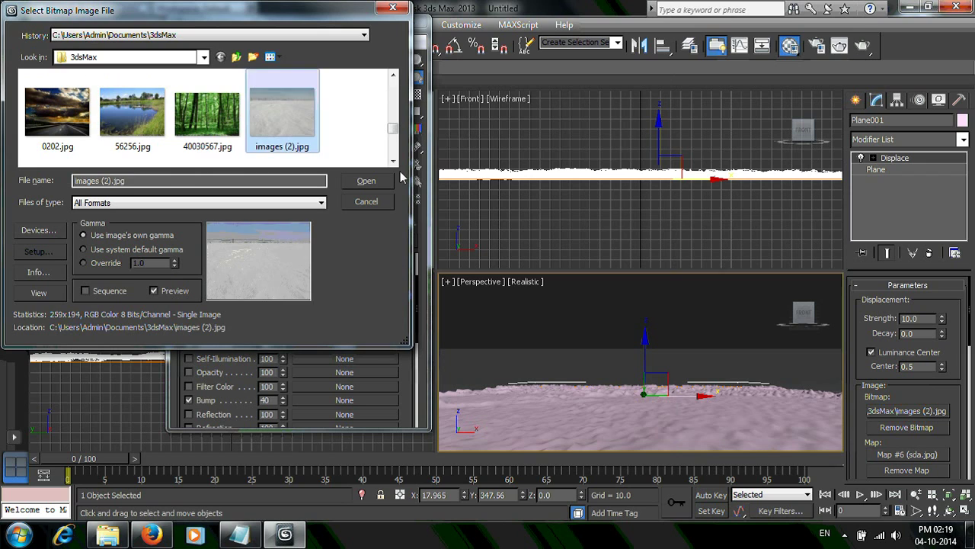
click(385, 181)
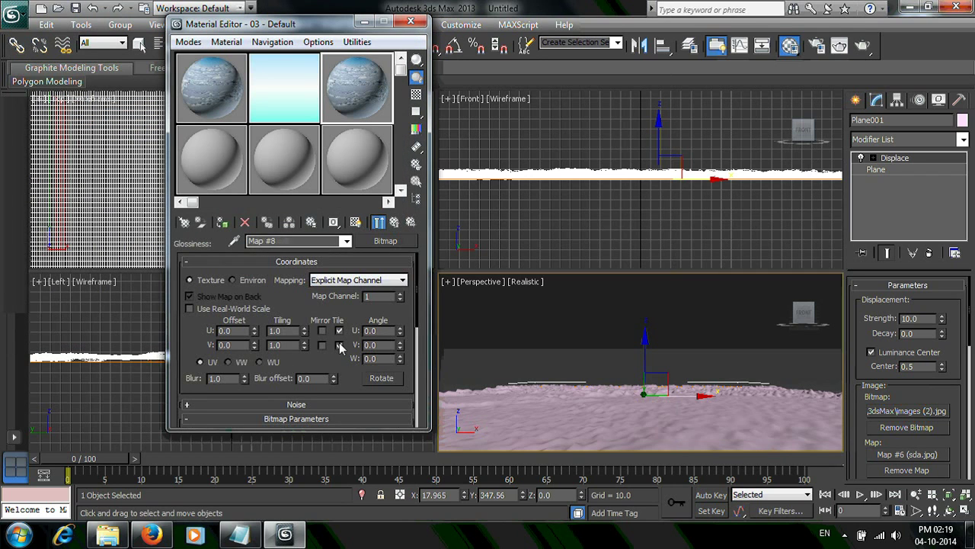
Step: Return to 03 - Default and add a Normal Bump map to the Bump channel
click(346, 240)
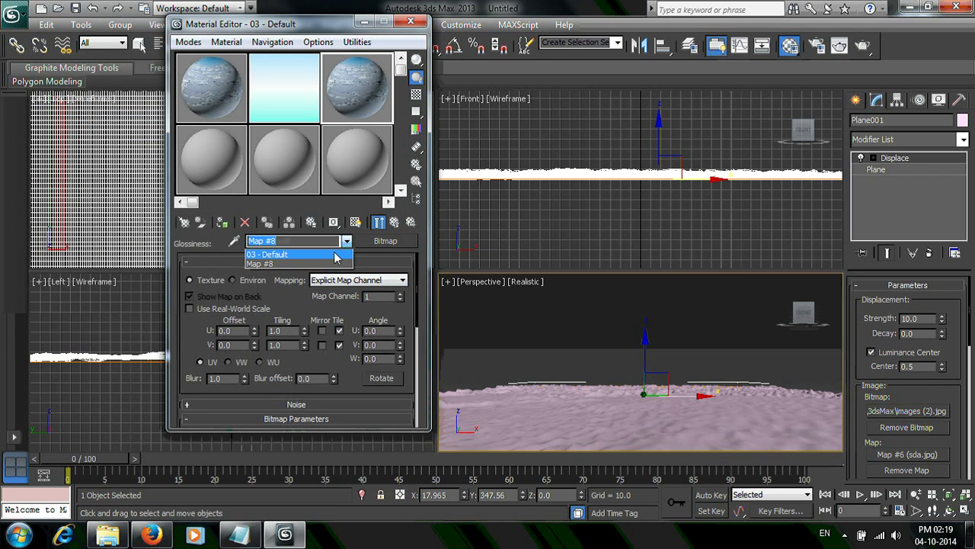
click(334, 254)
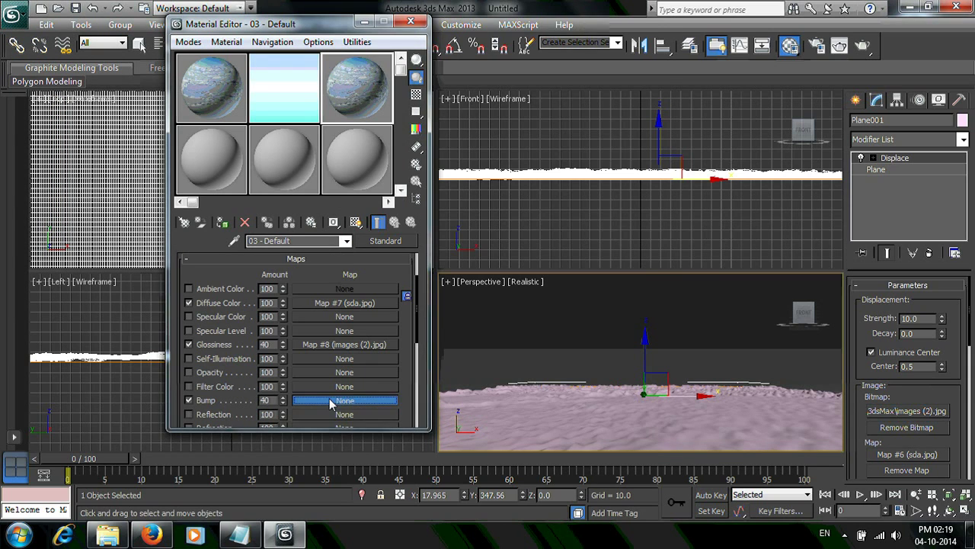
click(330, 401)
click(368, 362)
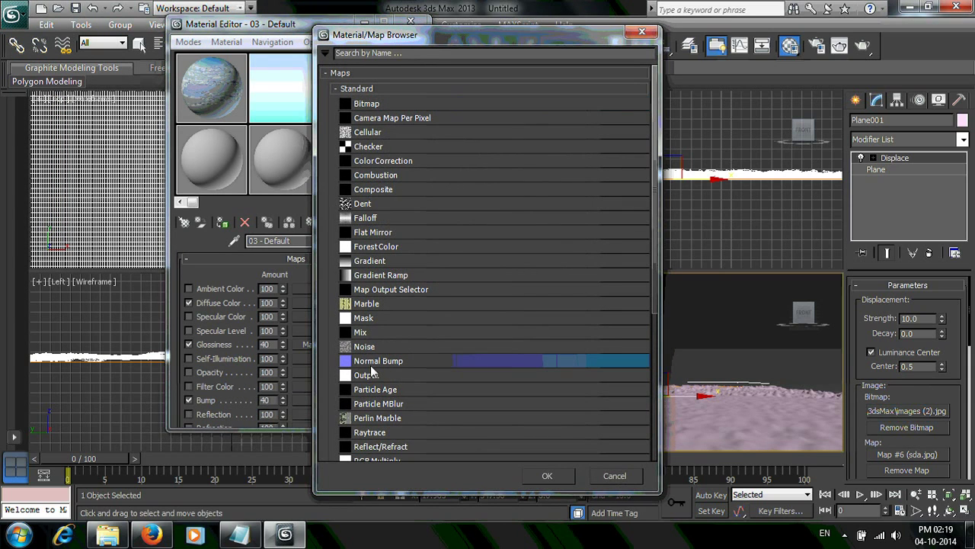
click(547, 474)
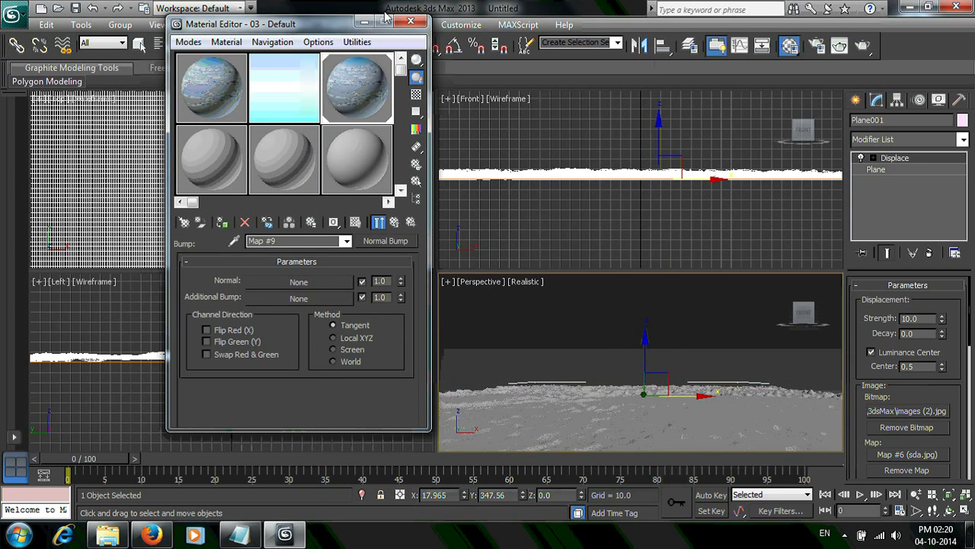
Step: Close the Material Editor and raise the Displace strength to 15, then 20
click(411, 21)
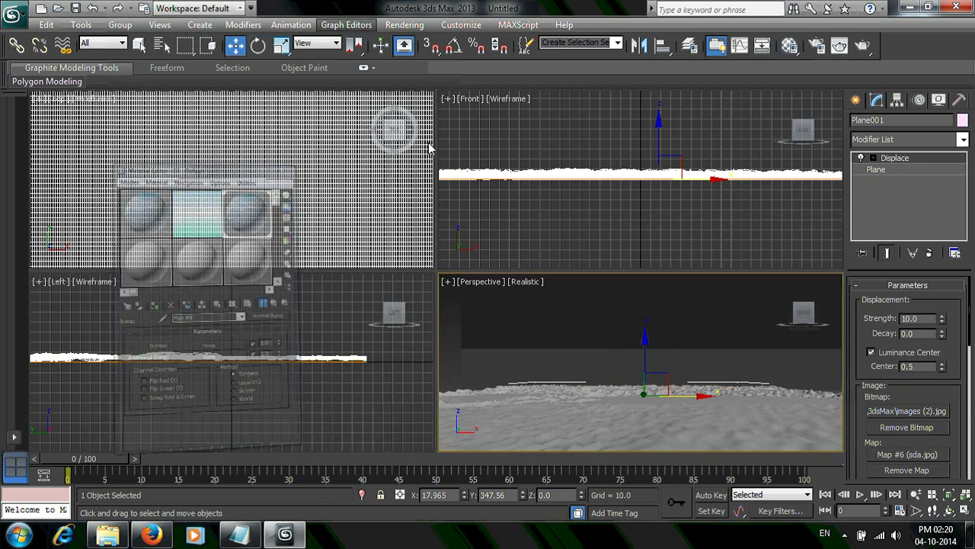
double_click(929, 322)
text(15)
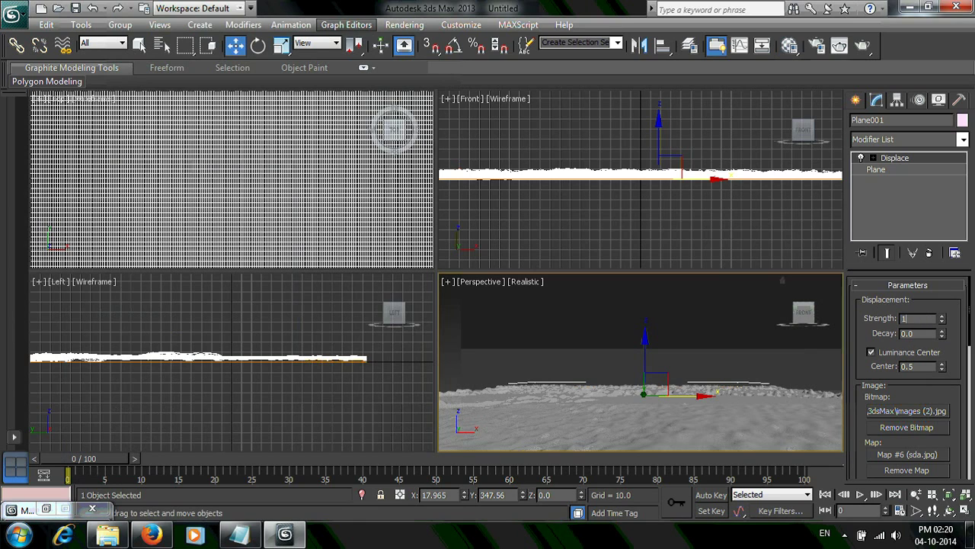
key(Return)
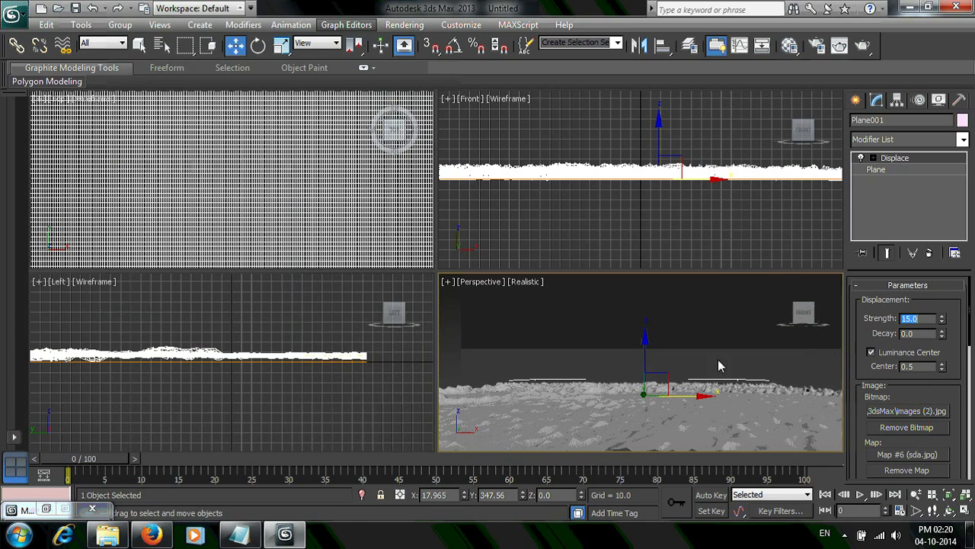
drag(646, 343, 647, 350)
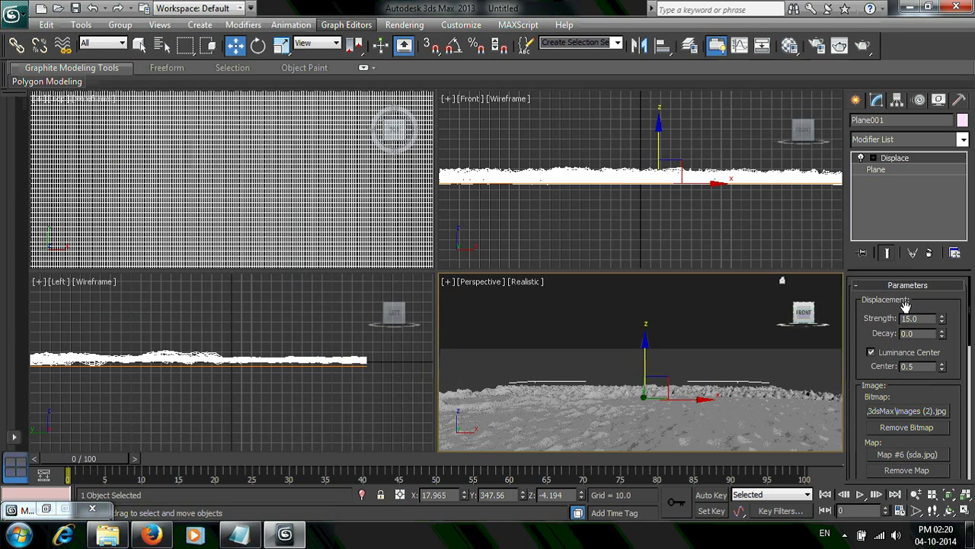
drag(924, 319, 897, 314)
text(20)
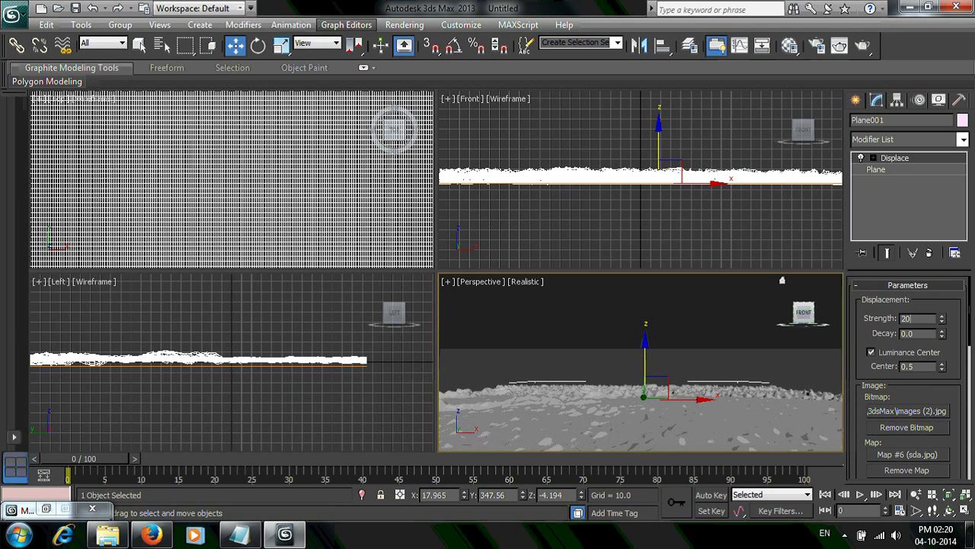
key(Return)
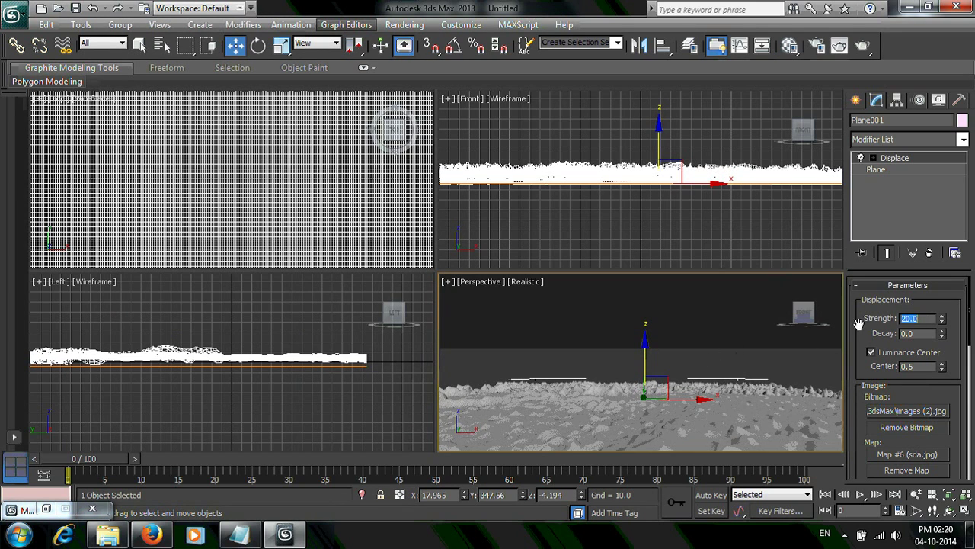
click(896, 170)
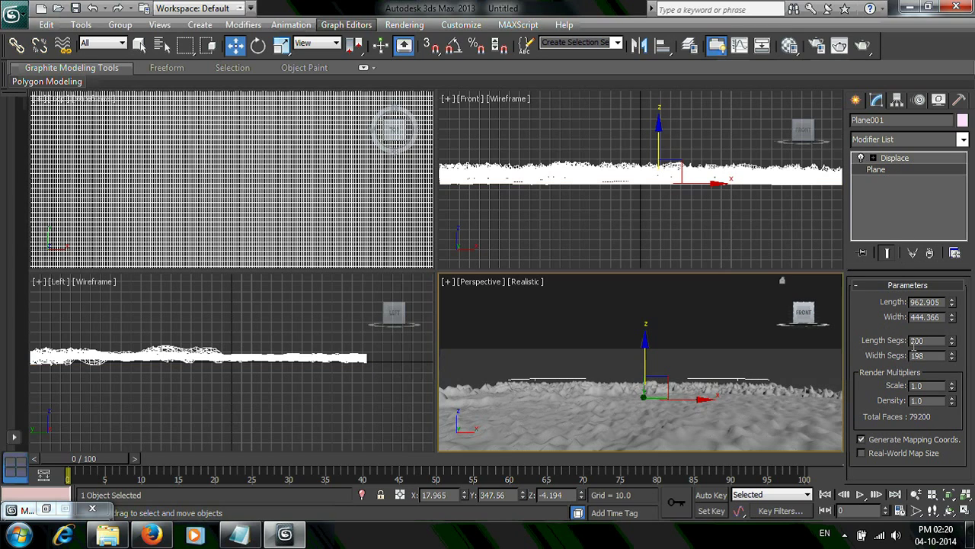
Step: Set the plane to 400 length segments and 300 width segments, giving 240000 faces
double_click(917, 340)
text(1)
key(Return)
double_click(916, 356)
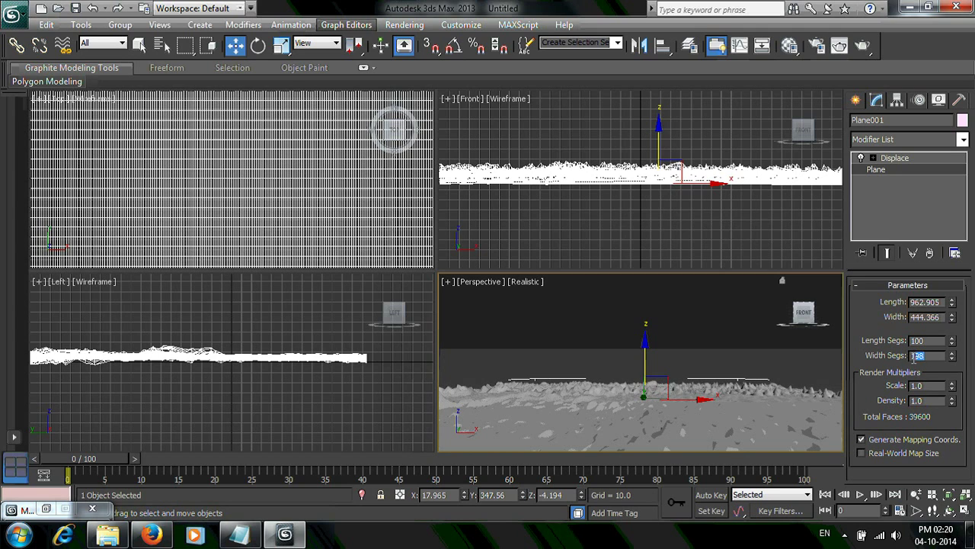
text(100)
key(Return)
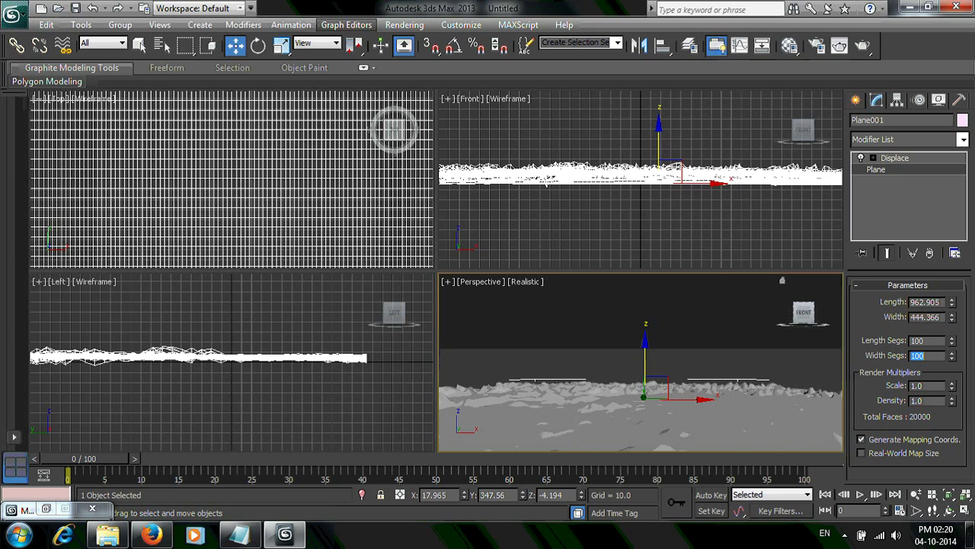
text(300)
key(Return)
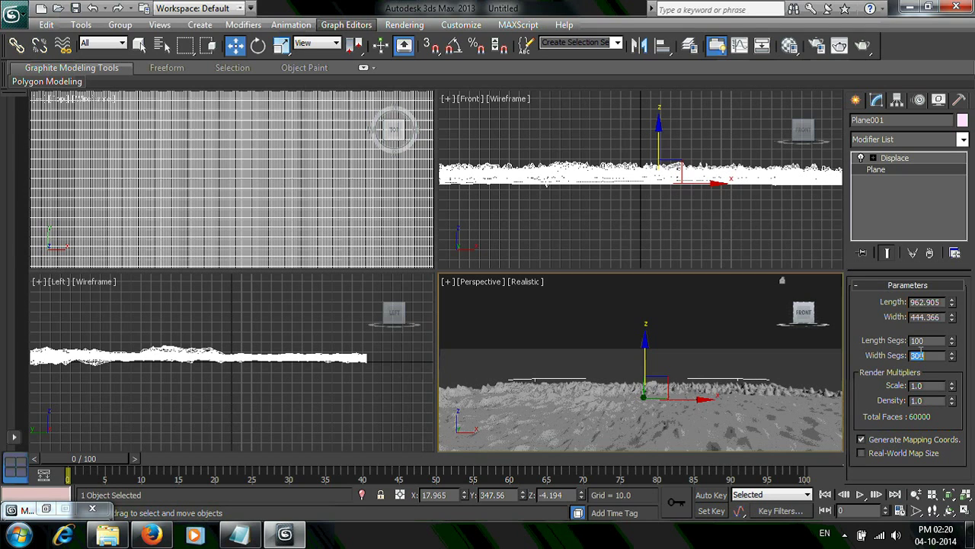
double_click(923, 341)
text(4)
key(Return)
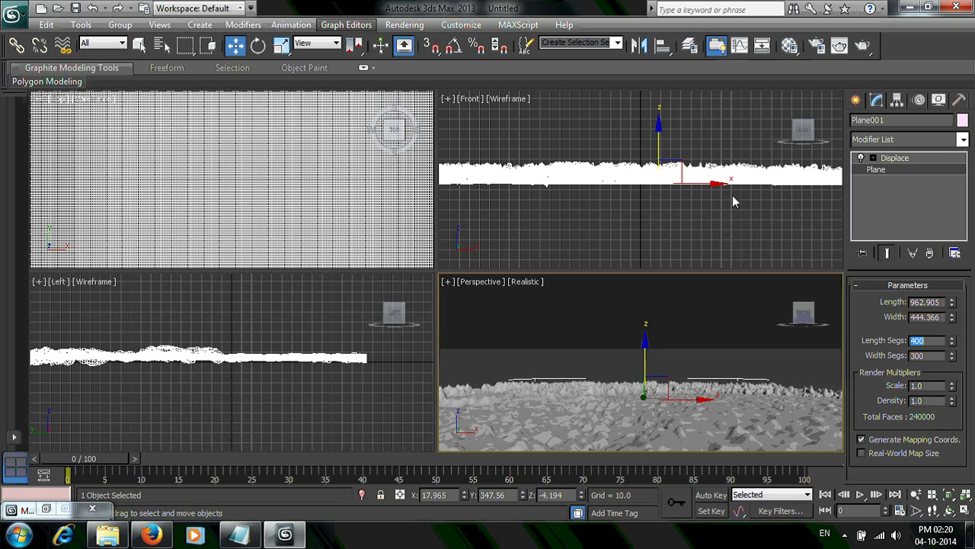
Step: Production-render the Perspective view and inspect the bumpy snow terrain in the frame window
click(864, 47)
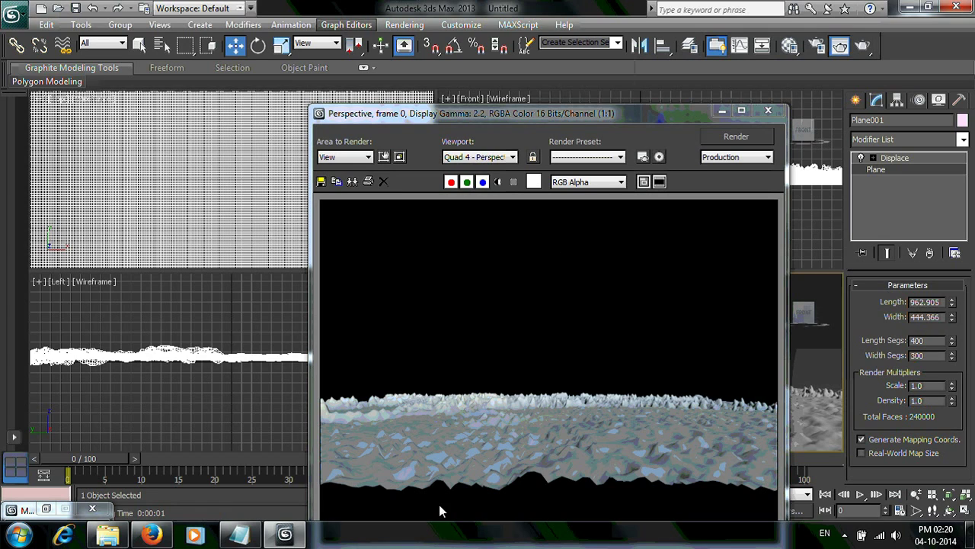
click(726, 116)
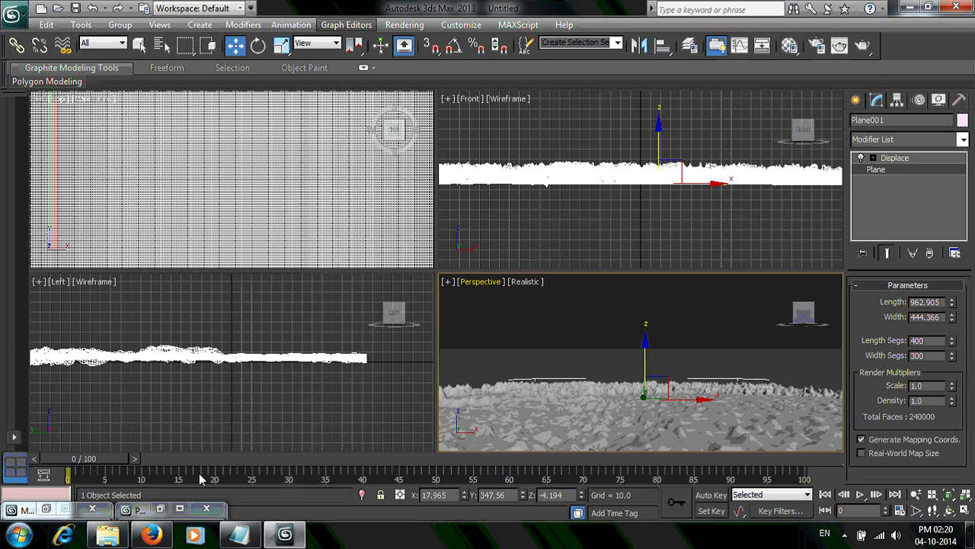
click(177, 506)
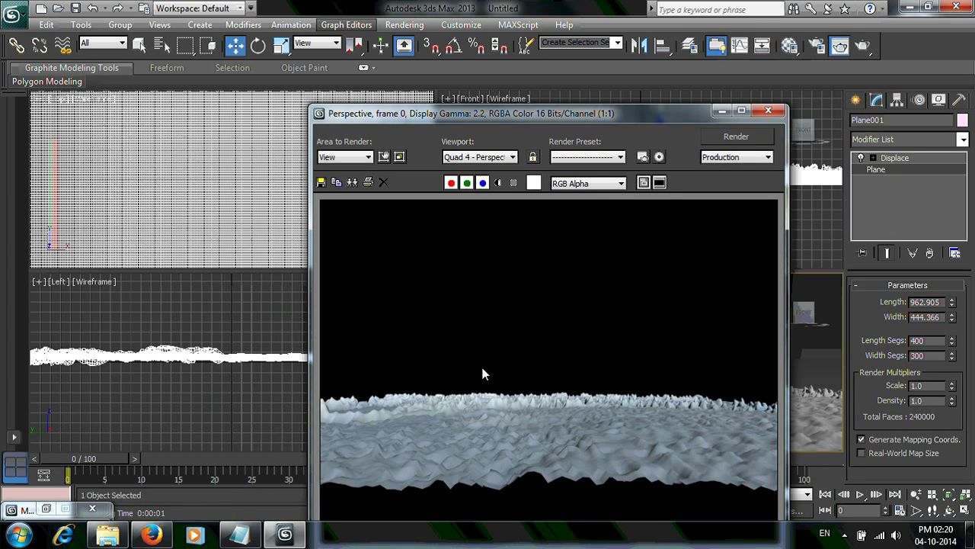
click(152, 534)
click(152, 534)
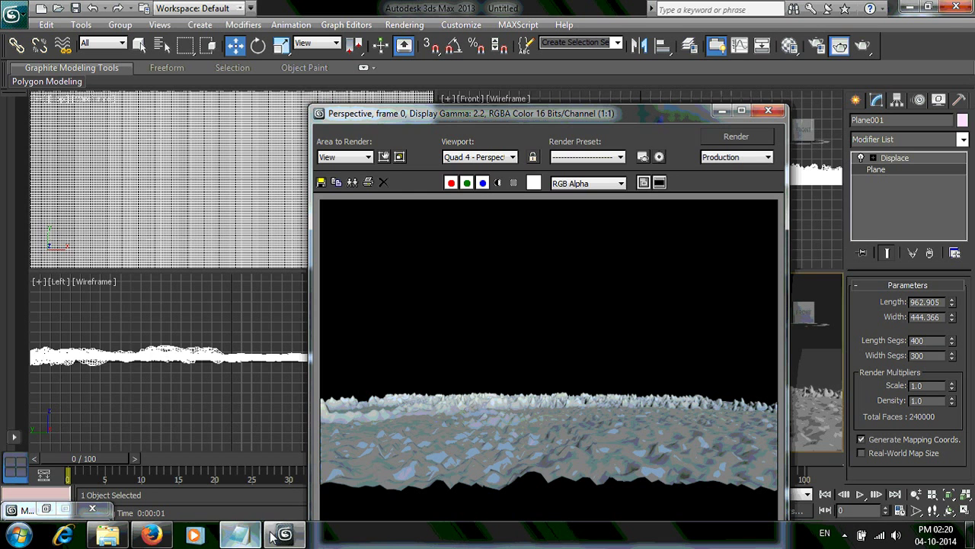
mouse_move(240, 535)
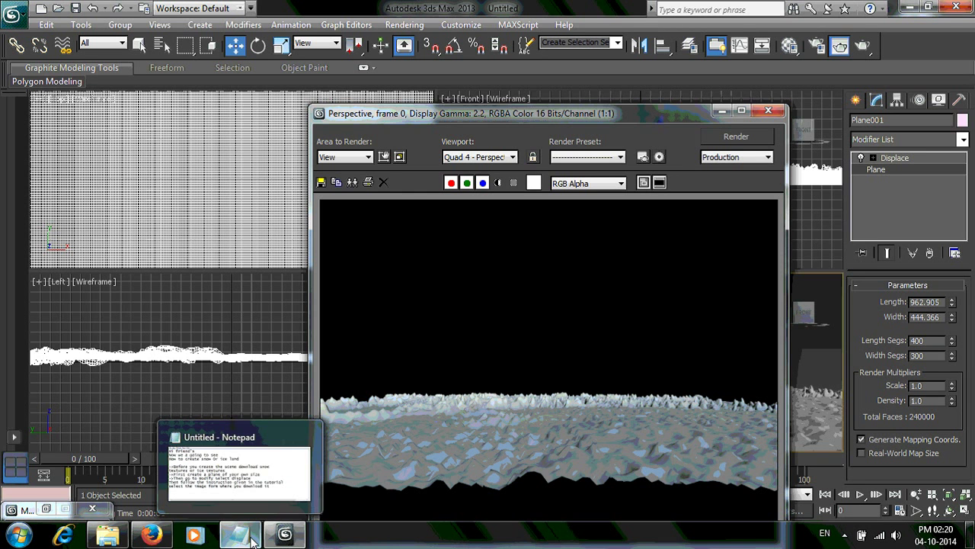
Step: Add 'thankyou' on a new line at the end of the Notepad notes, then open the screen recorder's menu
click(251, 539)
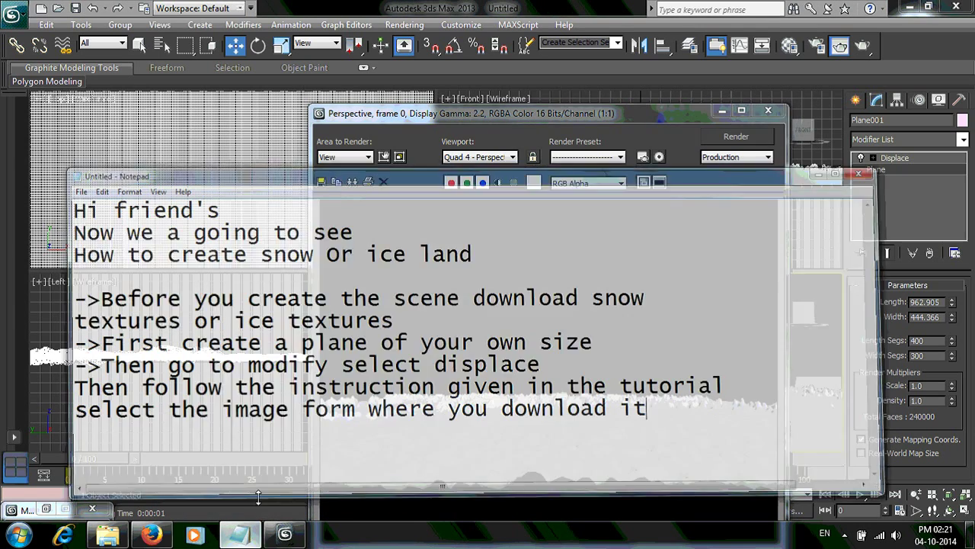
key(Return)
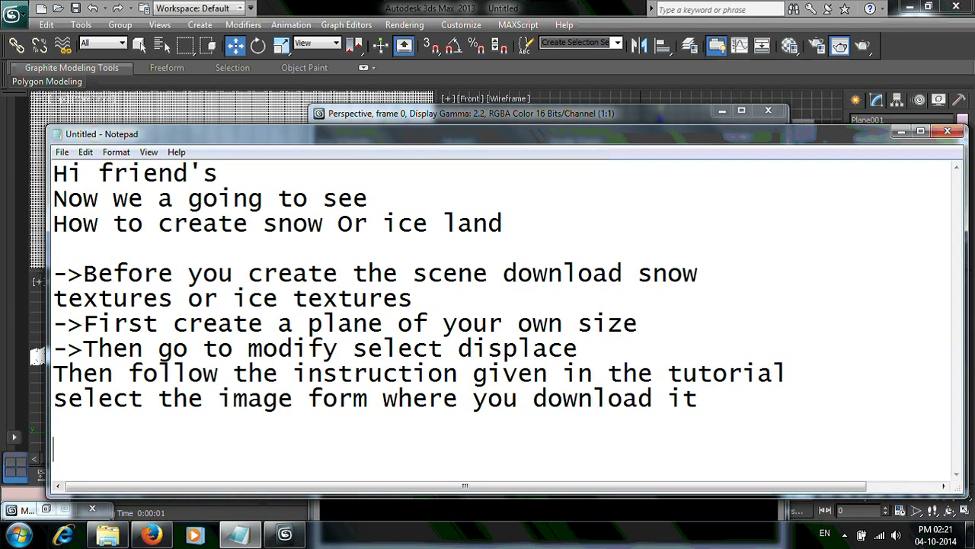
text(thank)
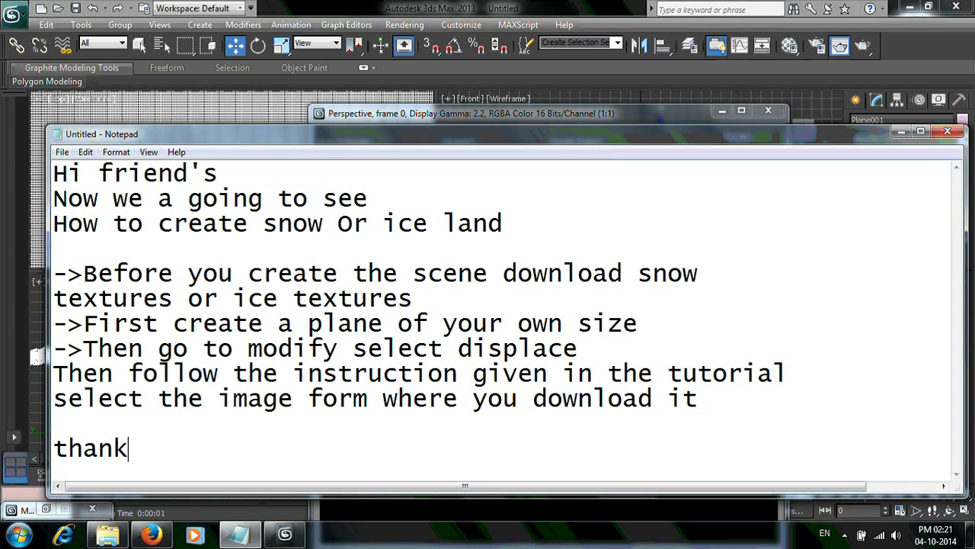
text(yo)
text(u)
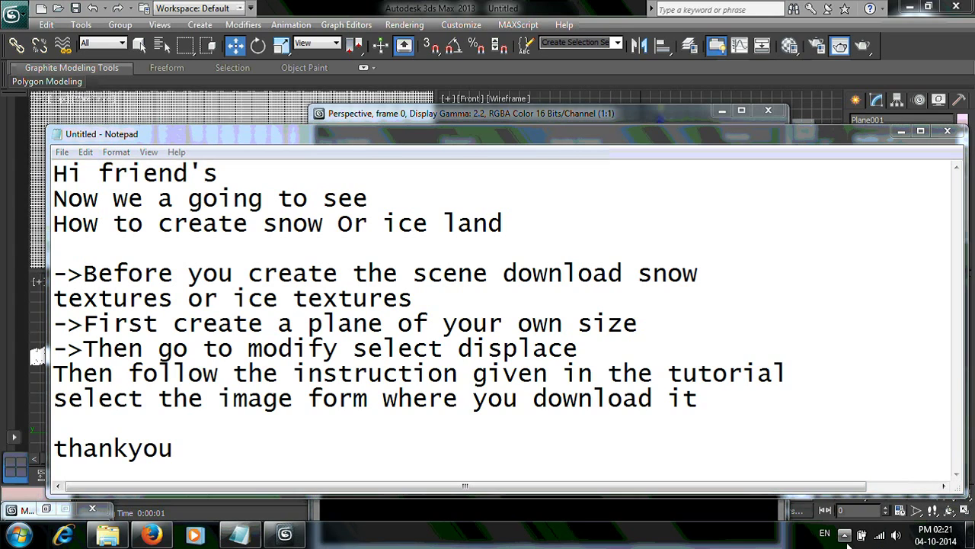
click(845, 534)
right_click(869, 462)
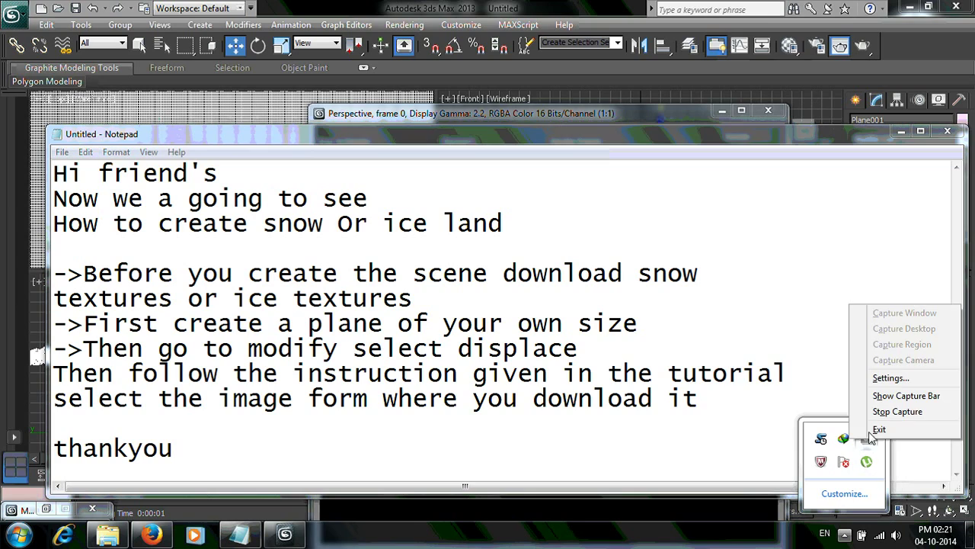